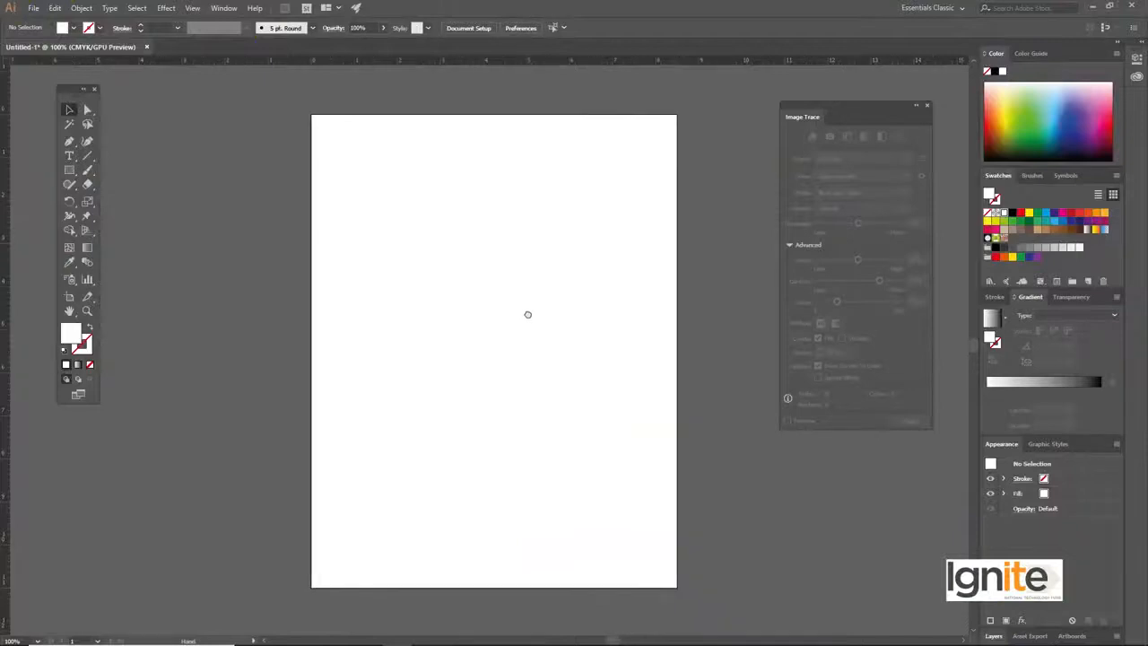
Place the sunset-4220113_1920 photo from the File Explorer folder onto the blank Illustrator artboard
left_click(1092, 8)
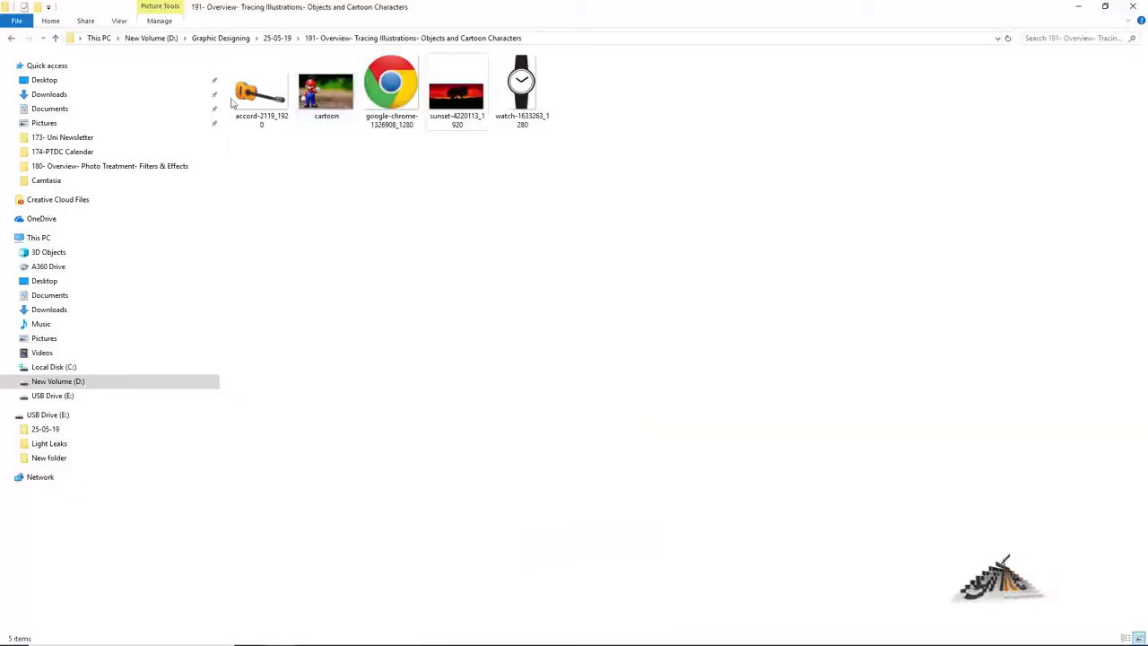
left_click(459, 111)
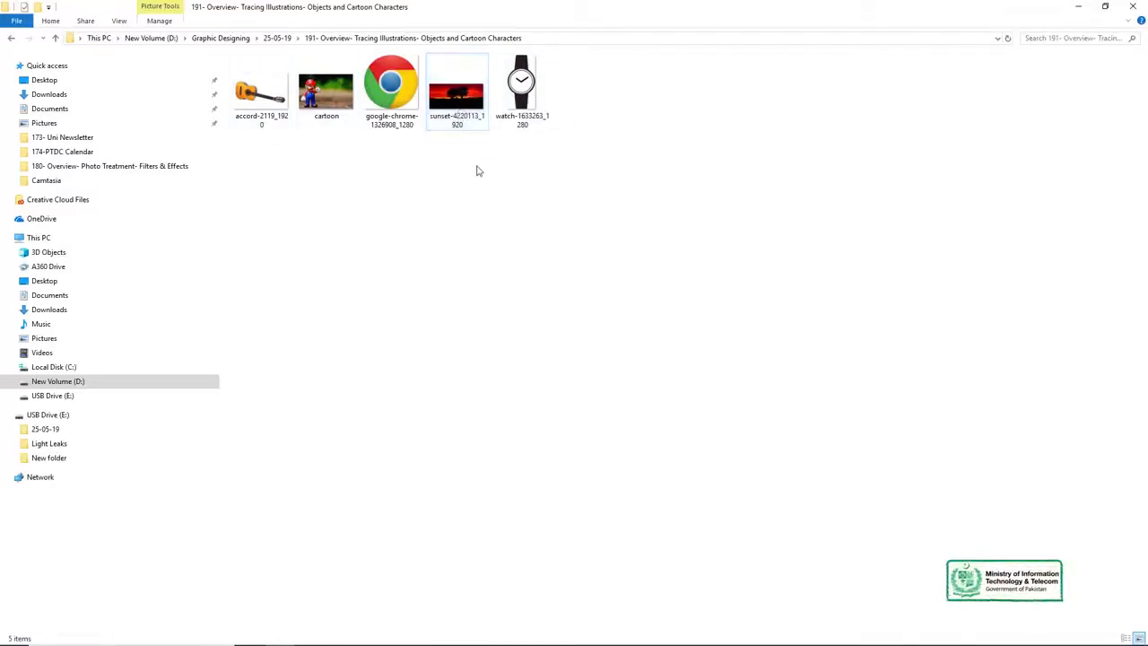
left_click_drag(446, 107, 494, 287)
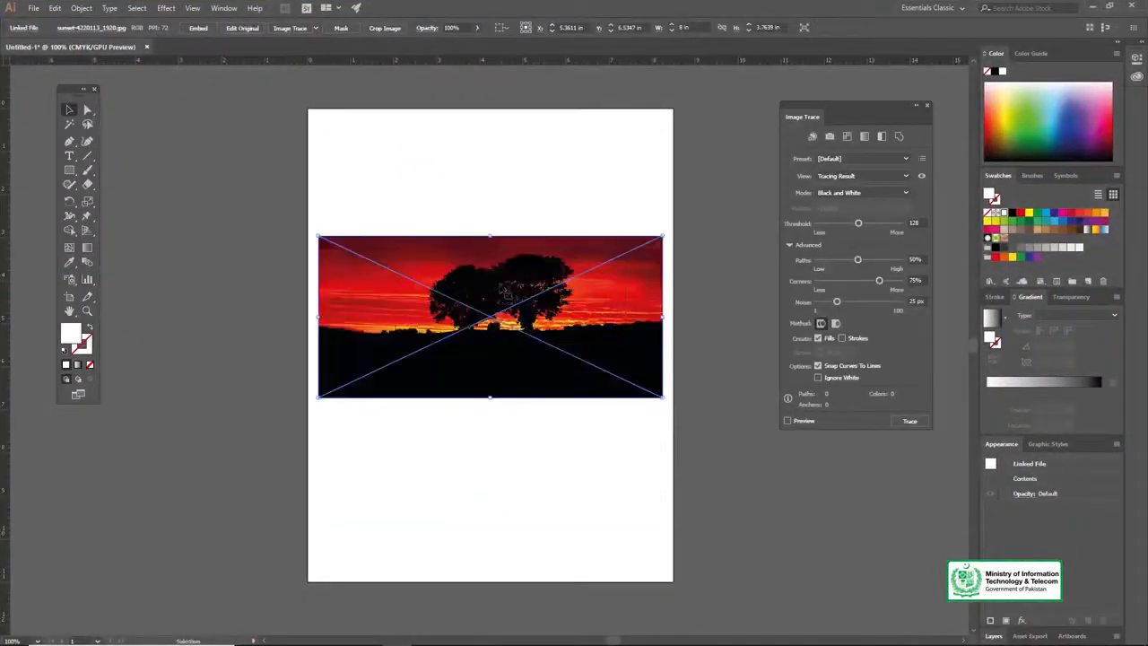
left_click(491, 313)
left_click(490, 313)
Embed the linked sunset photo in the document
left_click_drag(527, 341, 574, 239)
left_click(495, 310)
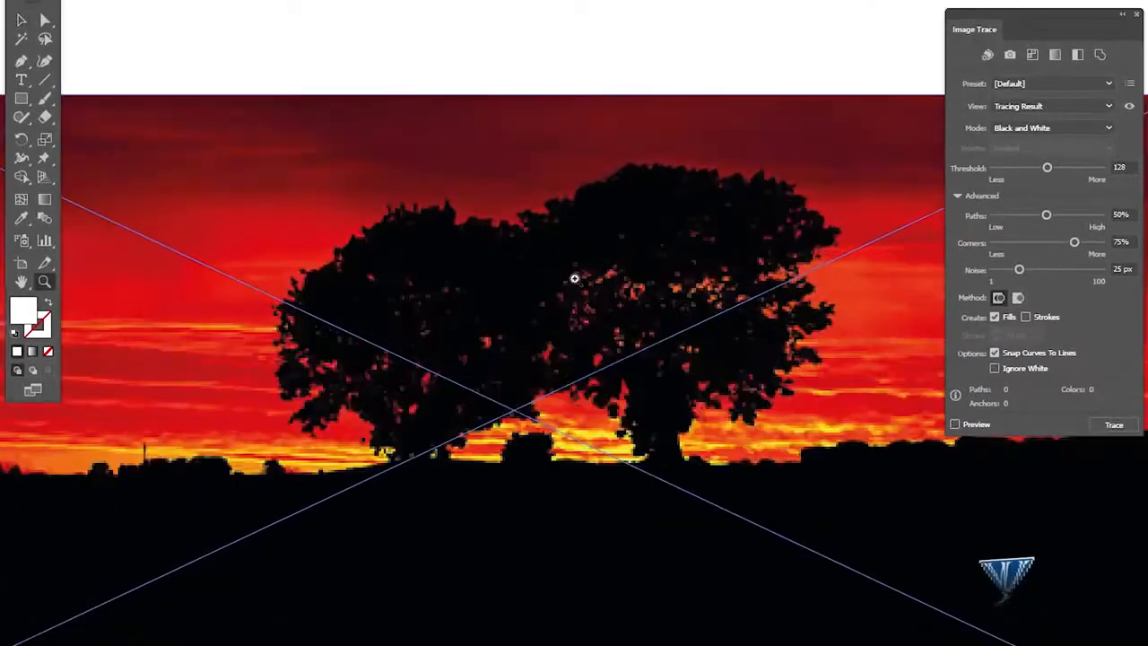
left_click(544, 306, "alt")
left_click_drag(1045, 29, 1099, 28)
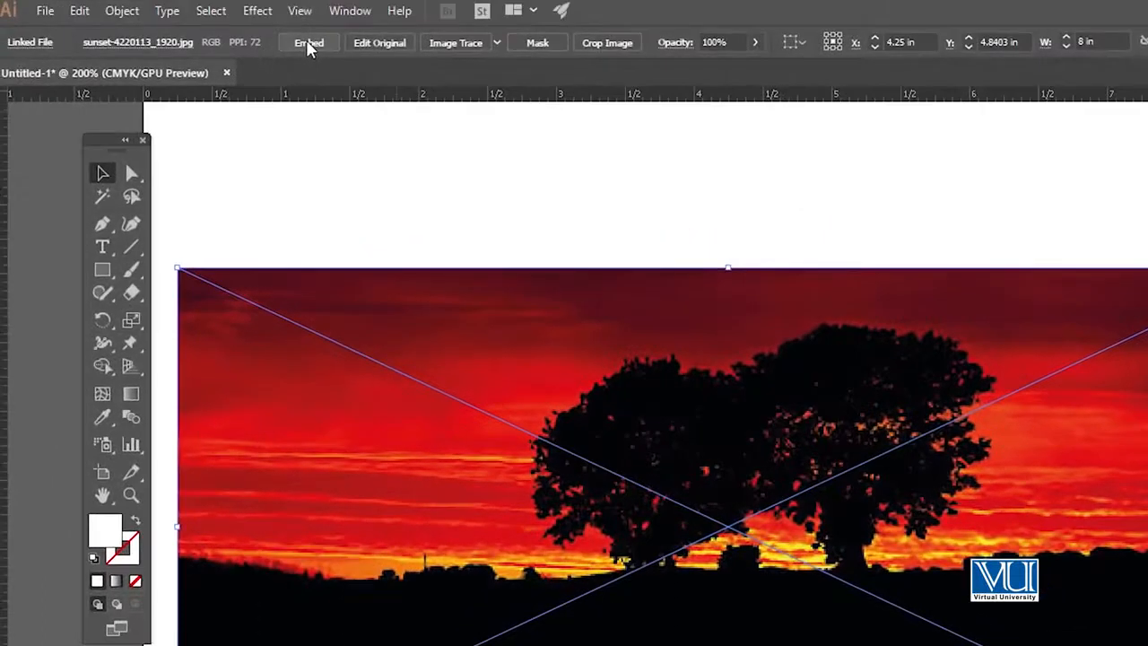
left_click(307, 43)
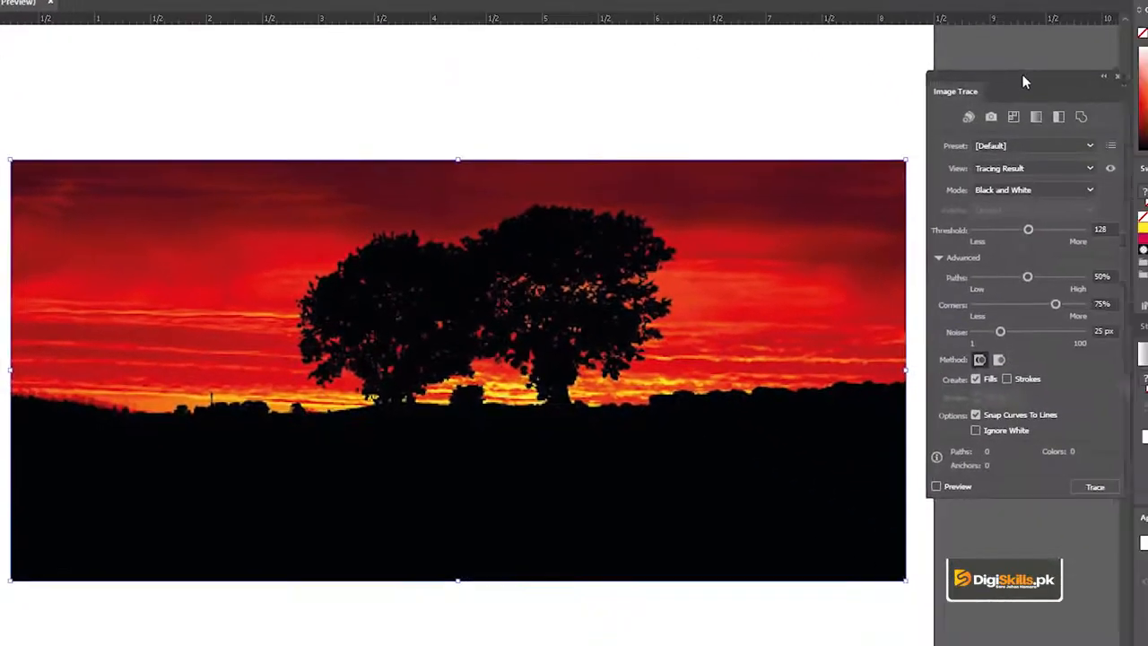
left_click_drag(1022, 80, 1007, 85)
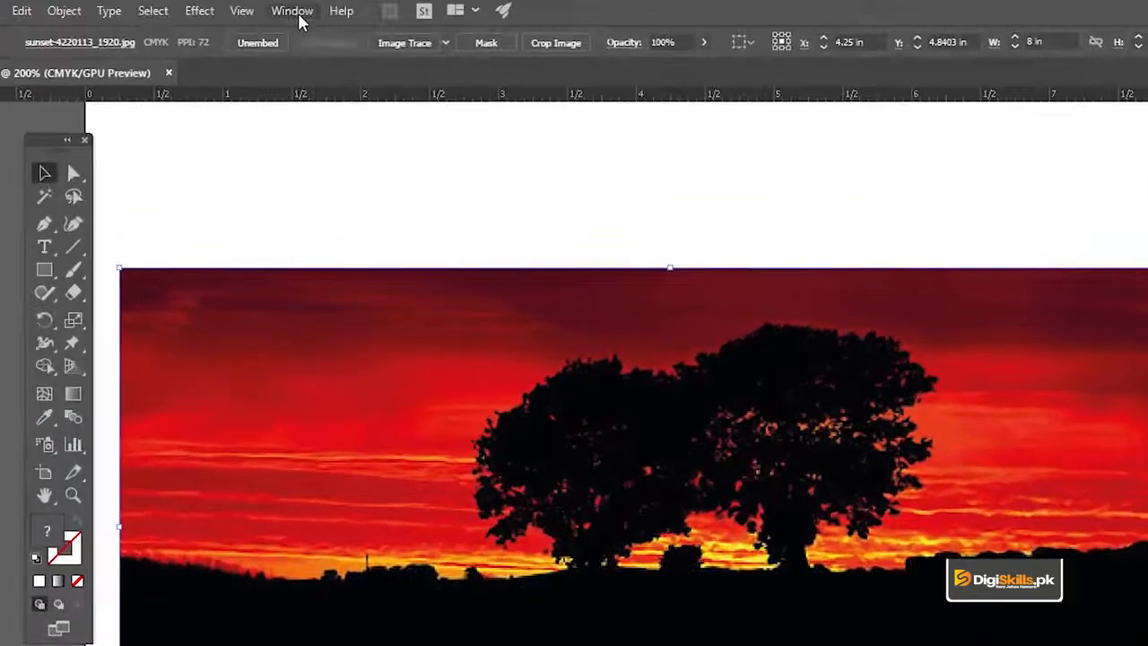
left_click(299, 20)
left_click(300, 13)
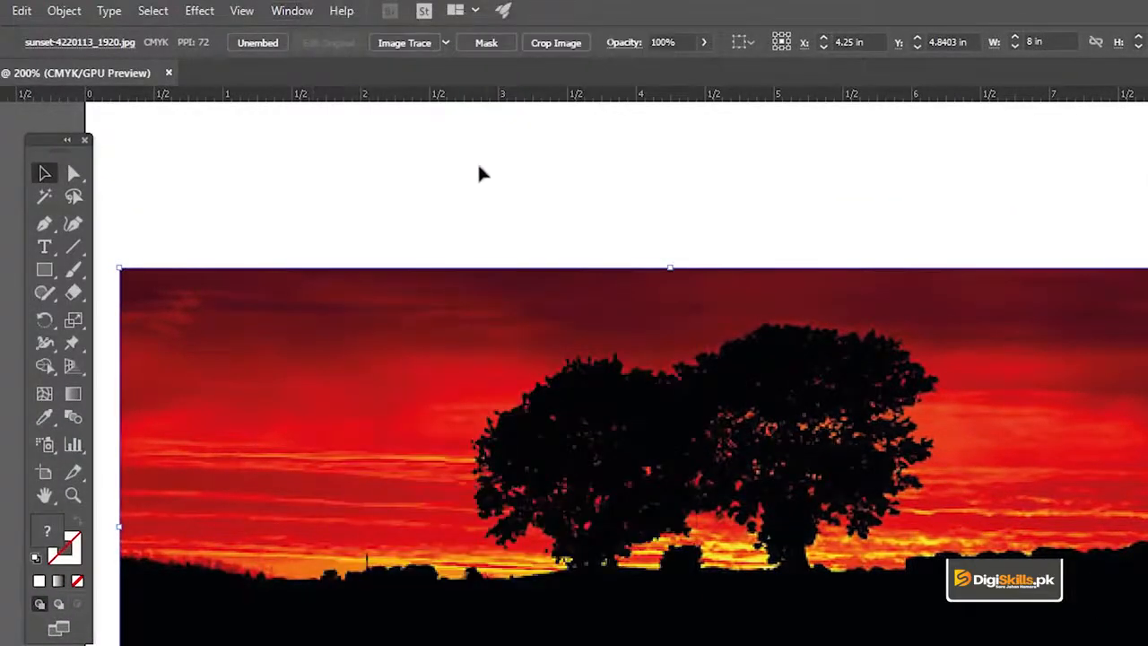
left_click(446, 45)
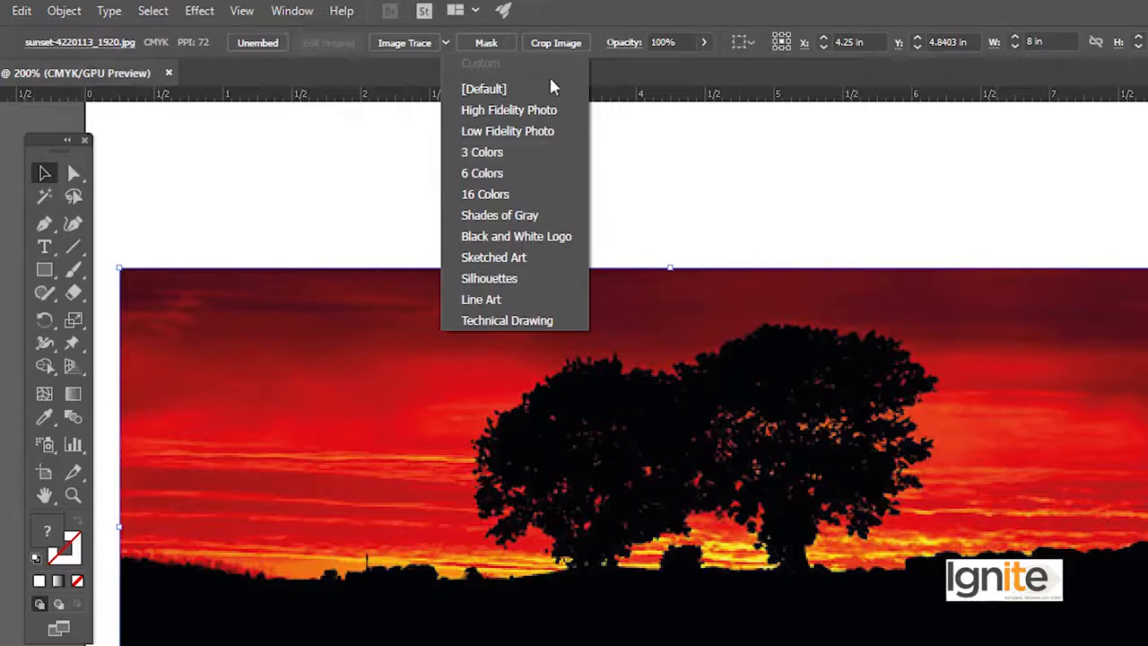
left_click(442, 41)
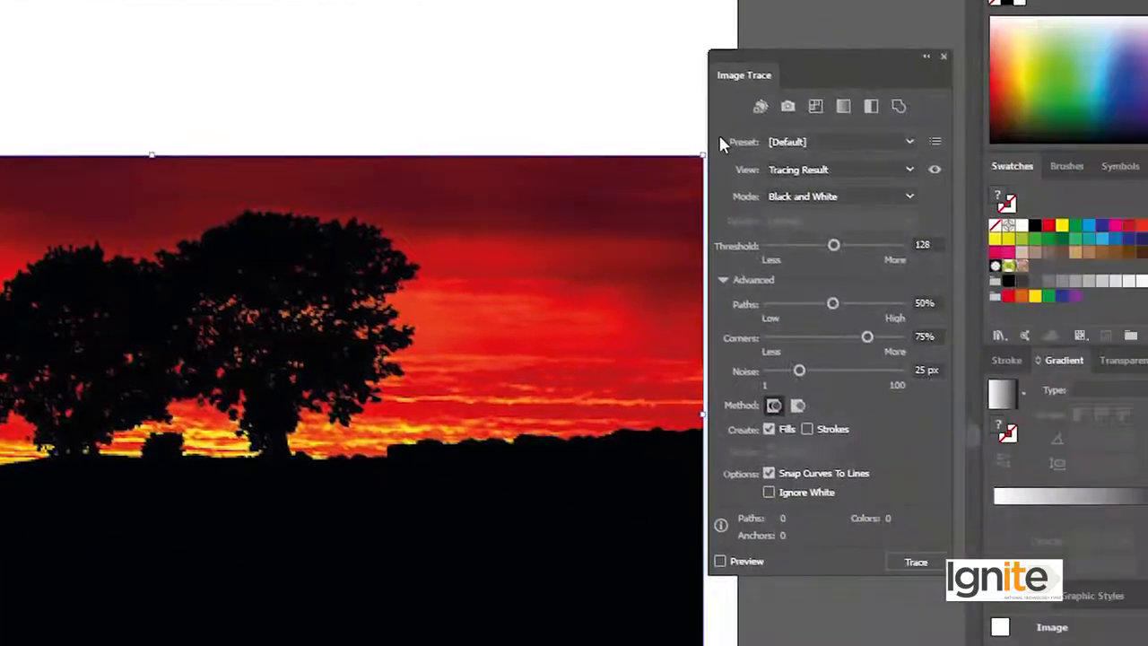
Trace the embedded sunset photo with the High Fidelity Photo preset
mouse_move(795, 50)
left_mouse_down()
mouse_move(818, 54)
mouse_move(802, 64)
left_mouse_up()
left_click(733, 292)
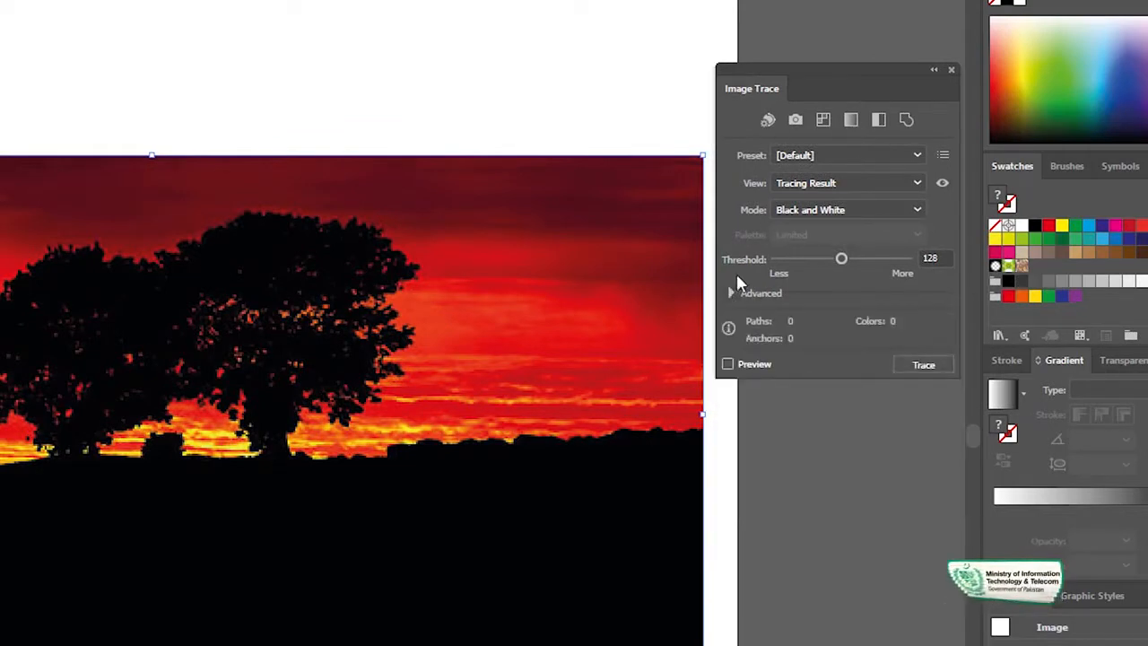
left_click(734, 293)
left_click(817, 154)
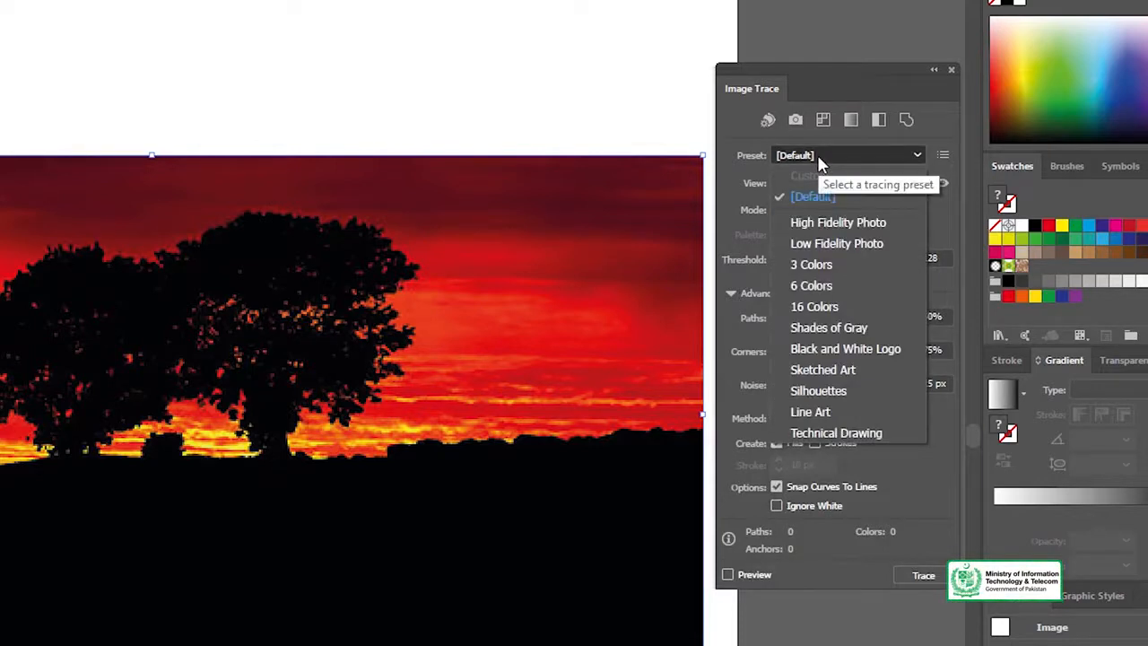
left_click(838, 224)
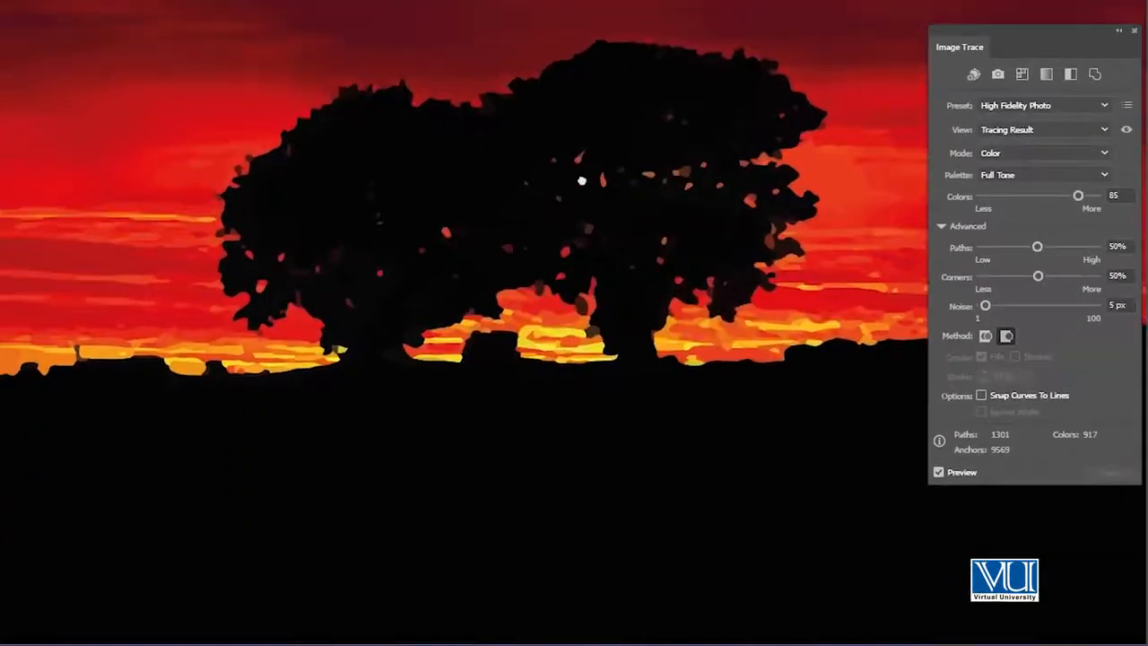
Examine the edges and foliage gaps of the trees in the high-fidelity tracing up close
left_click_drag(581, 181, 584, 175)
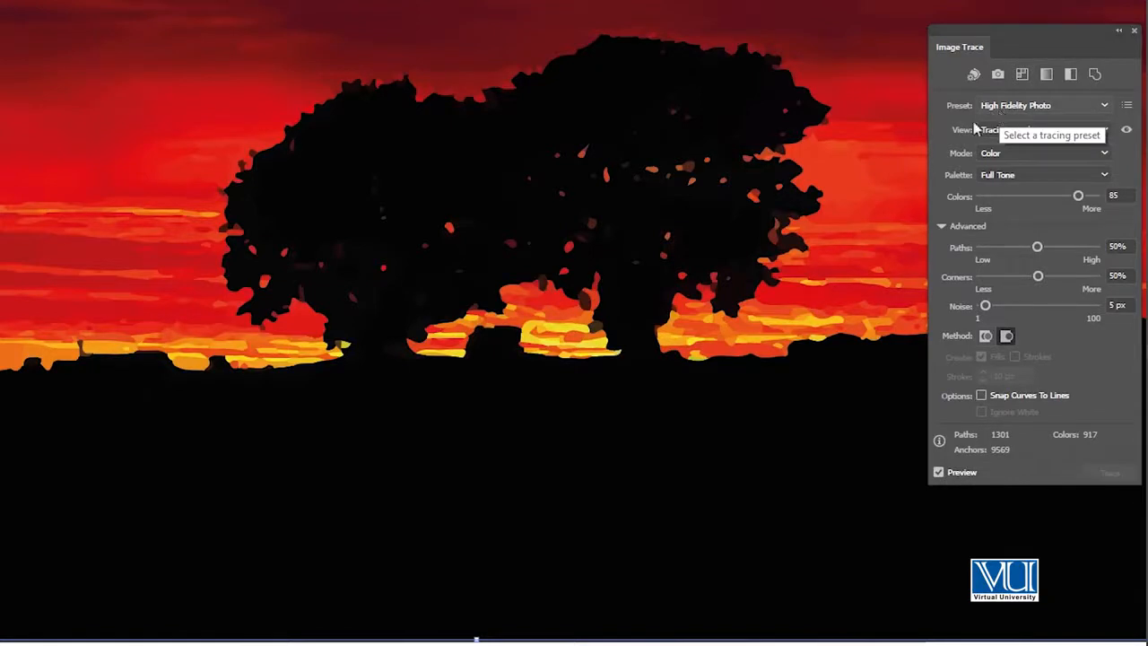
mouse_move(492, 223)
left_mouse_down()
mouse_move(528, 249)
mouse_move(529, 274)
left_mouse_up()
left_click(501, 283, "ctrl+alt")
left_click(499, 318, "ctrl")
left_click(500, 326, "ctrl")
left_click(502, 329, "ctrl")
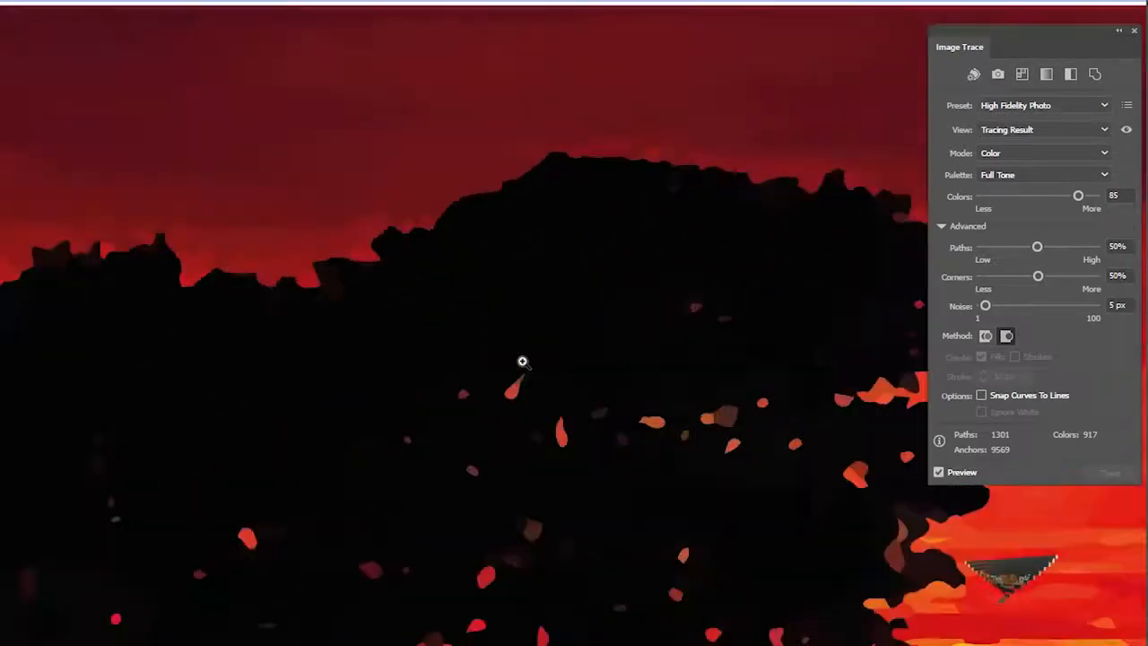
left_click(507, 352, "ctrl+alt")
left_click(507, 351, "ctrl+alt")
left_click(337, 411, "ctrl+alt")
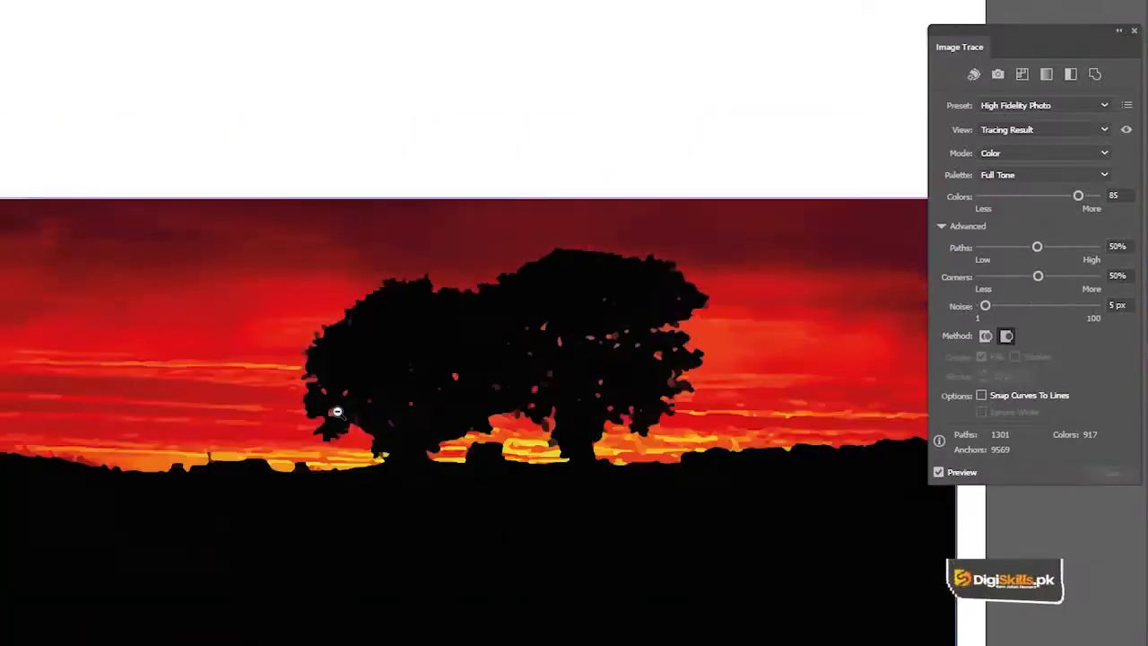
mouse_move(558, 391)
left_mouse_down()
mouse_move(523, 292)
mouse_move(509, 291)
left_mouse_up()
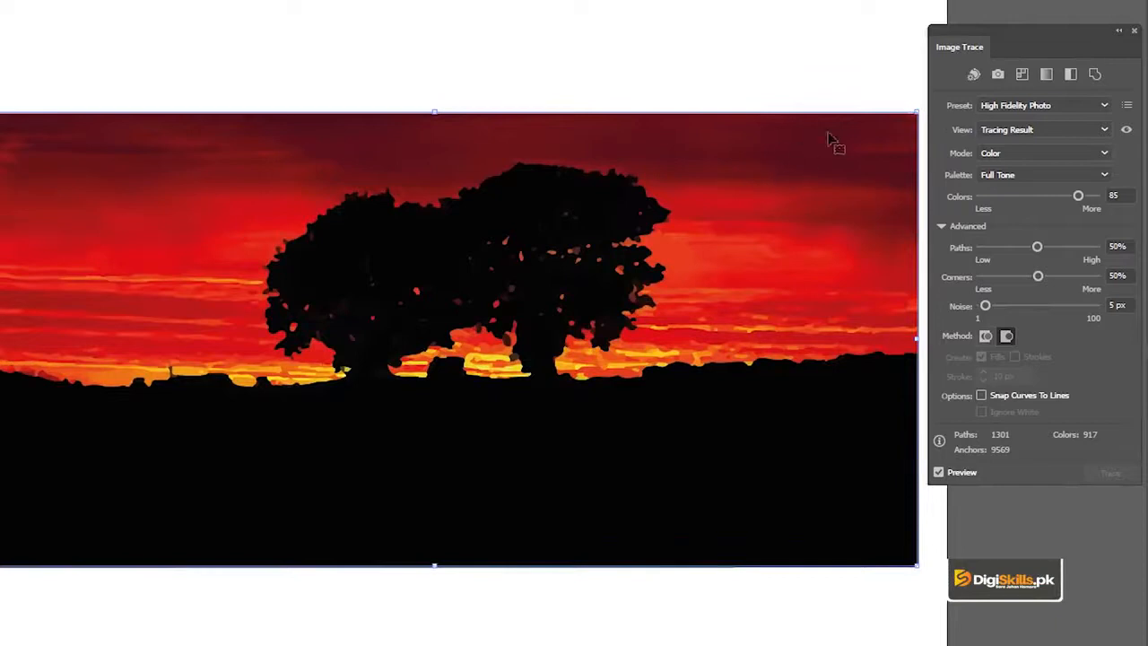
Undo the high-fidelity tracing and trace the sunset photo with the Low Fidelity Photo preset instead
key("ctrl+z")
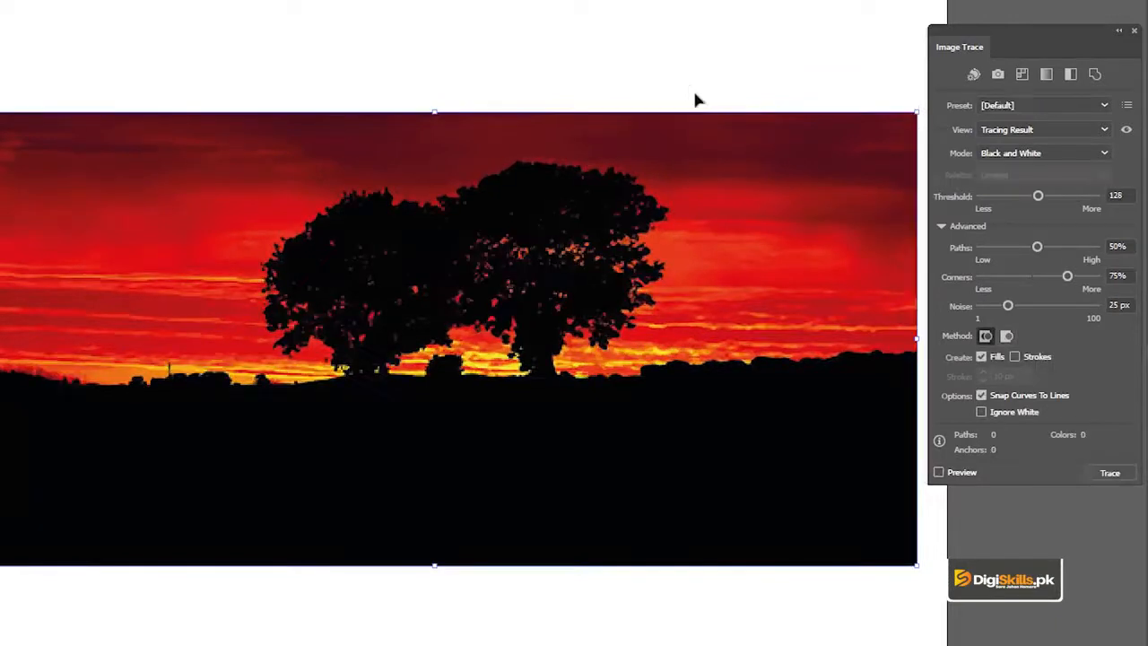
left_click(1016, 105)
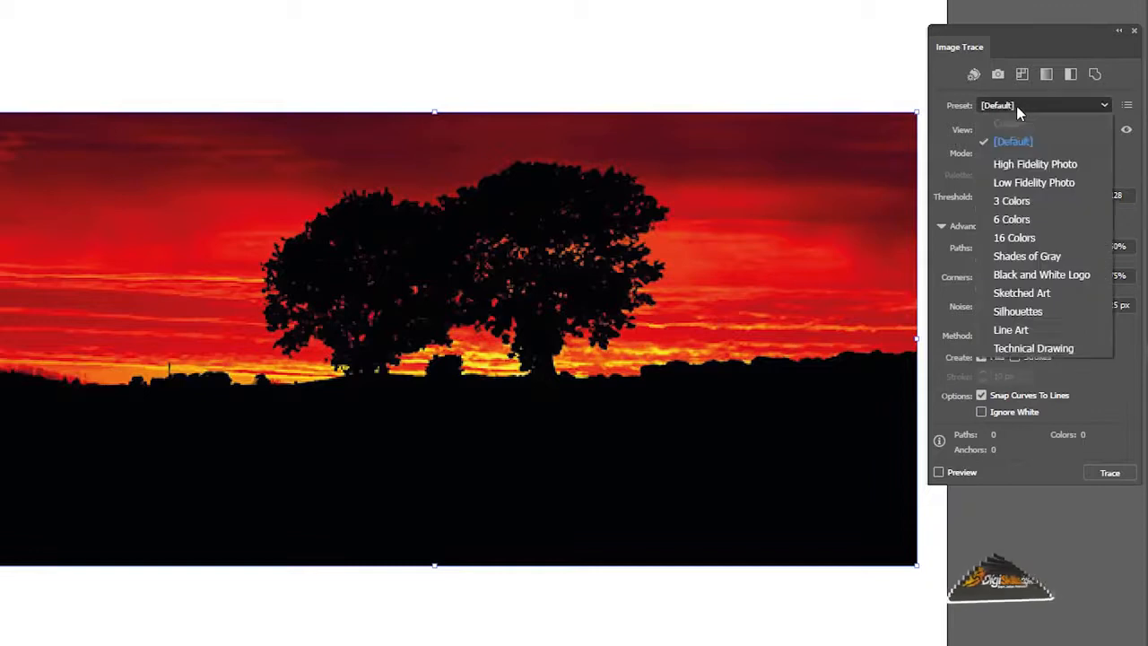
left_click(1040, 183)
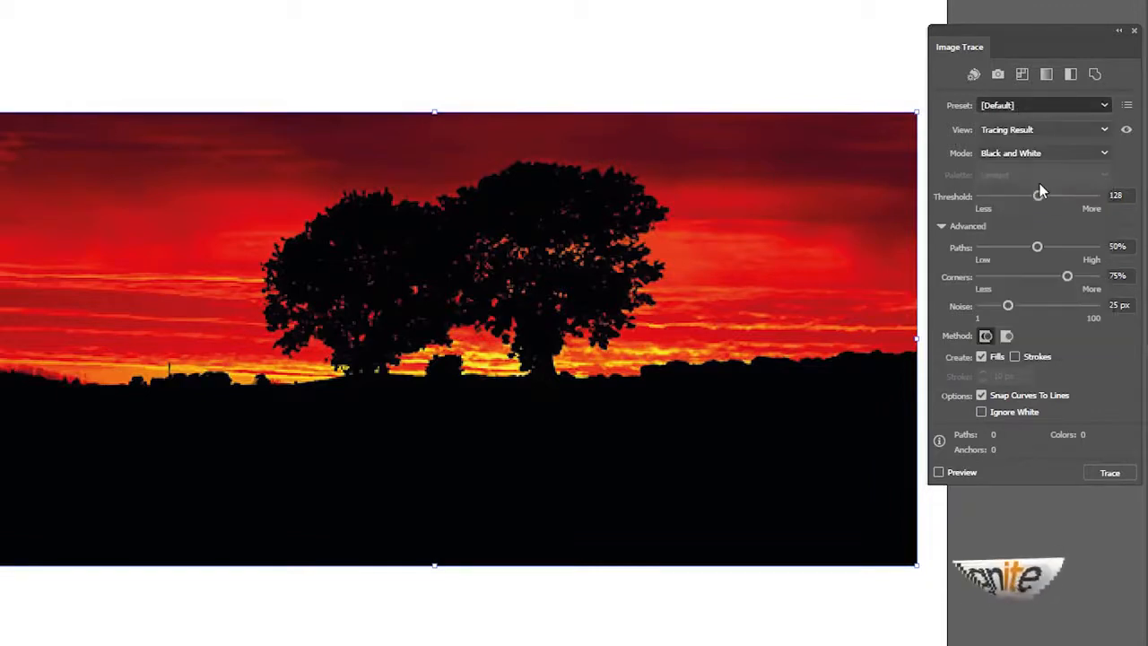
Examine the simplified tree outlines and the red sky color areas of the low-fidelity tracing up close
left_click(439, 288, "ctrl")
left_click(486, 285, "ctrl")
left_click_drag(524, 306, 563, 174)
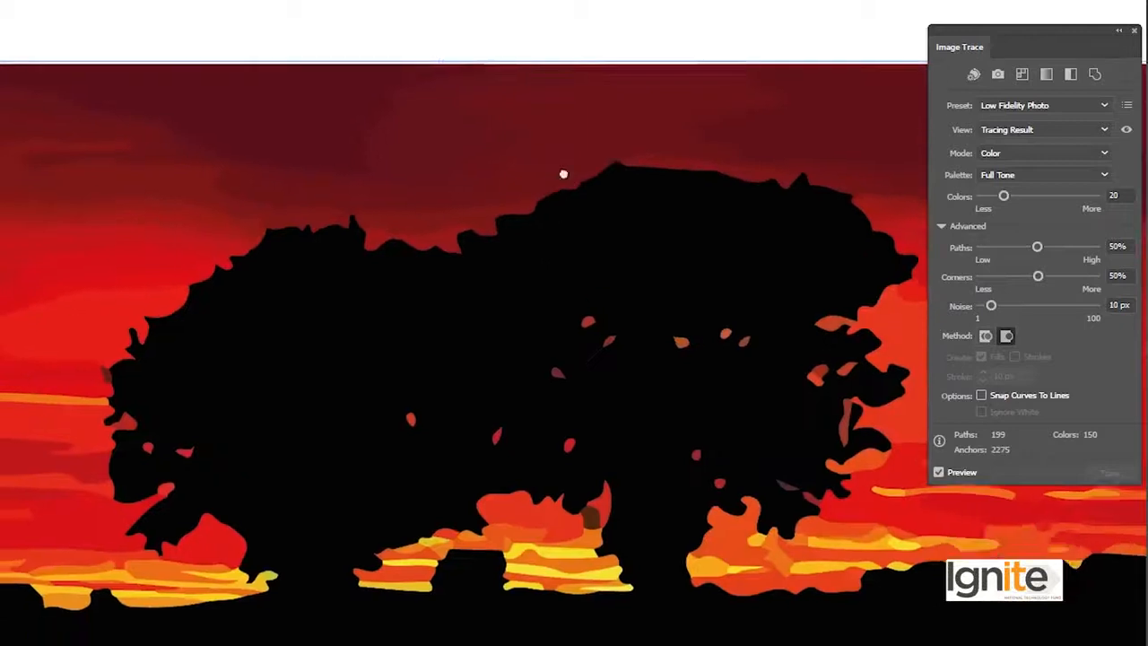
left_click(511, 255, "ctrl+alt")
left_click_drag(532, 267, 507, 164)
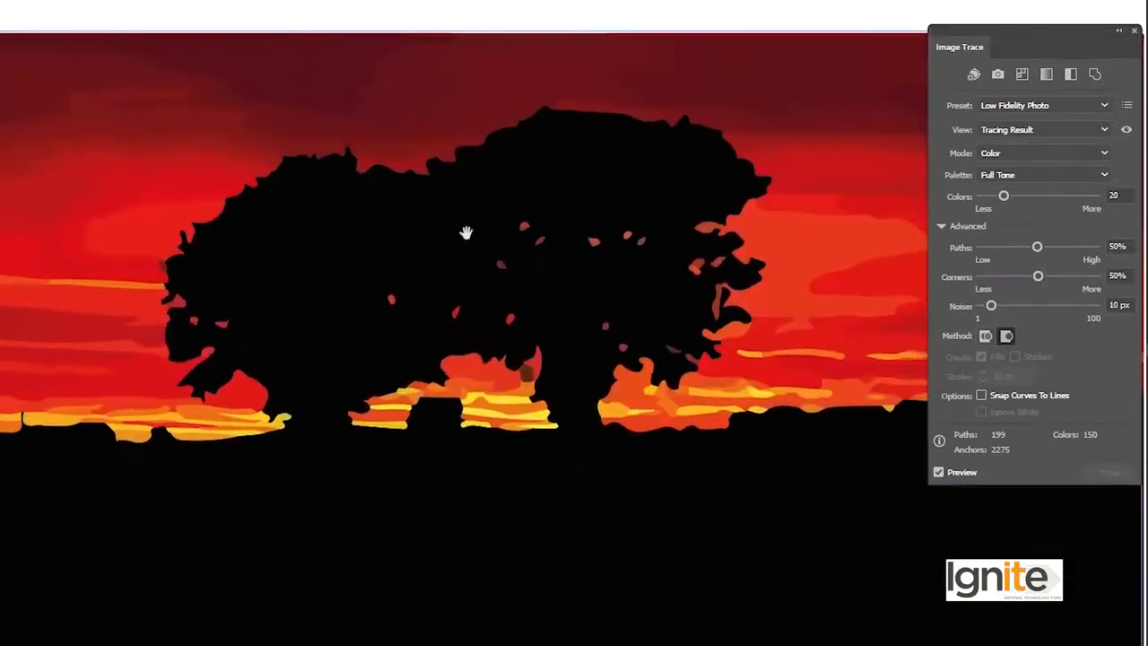
left_click_drag(450, 241, 508, 257)
mouse_move(667, 257)
left_mouse_down()
mouse_move(426, 243)
mouse_move(628, 239)
left_mouse_up()
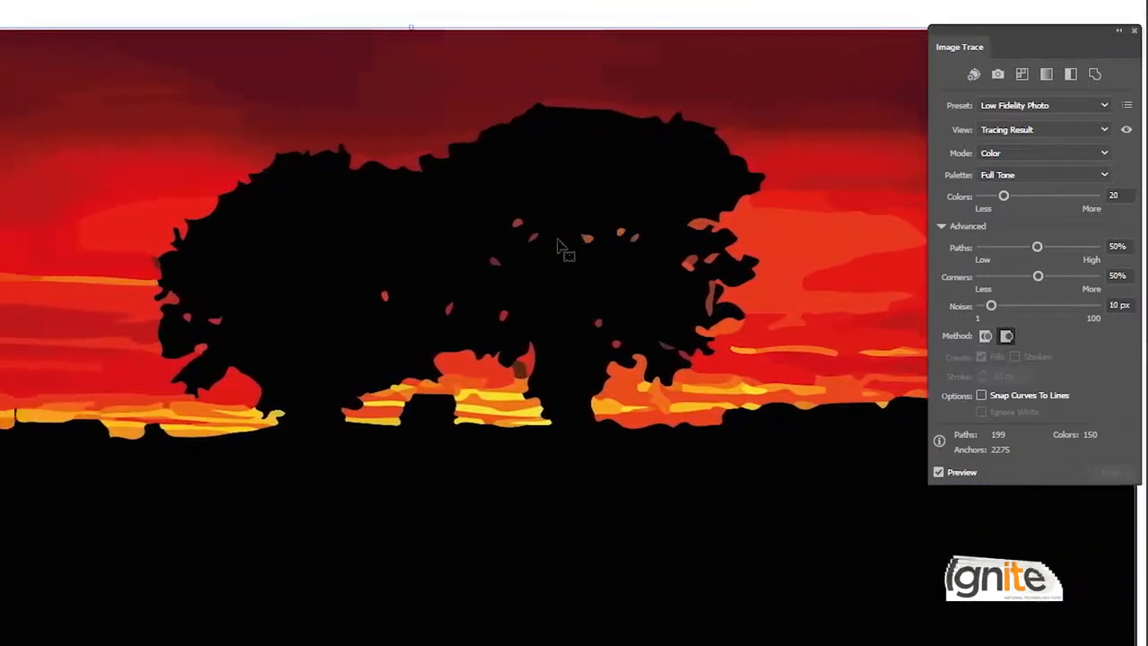
left_click_drag(472, 243, 551, 251)
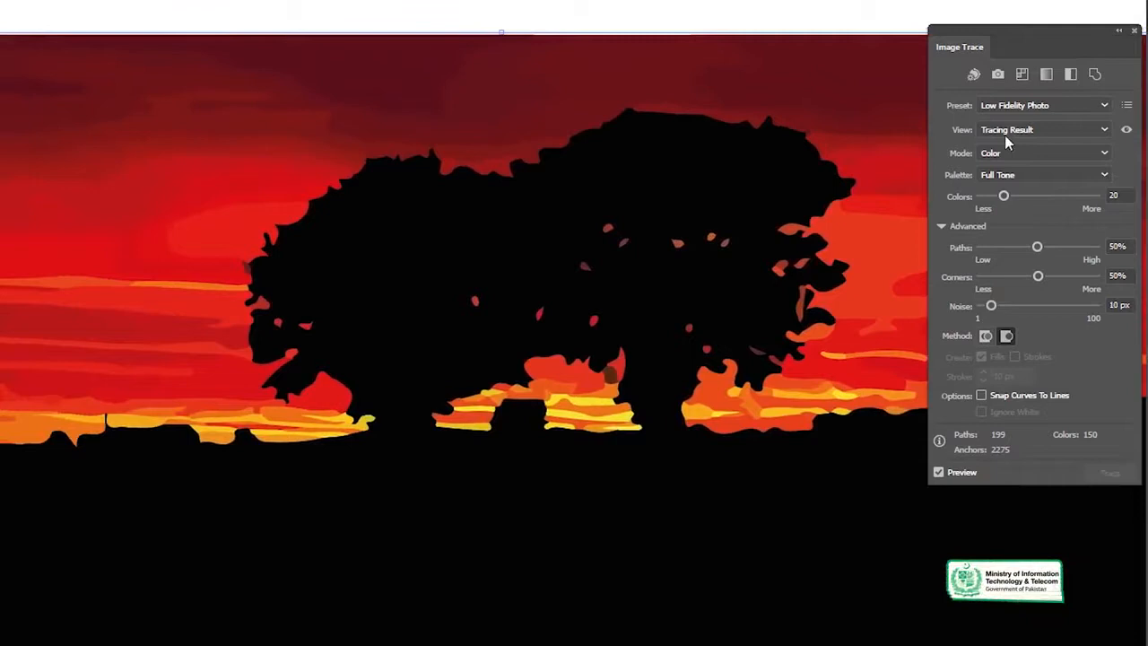
left_click_drag(473, 261, 512, 238)
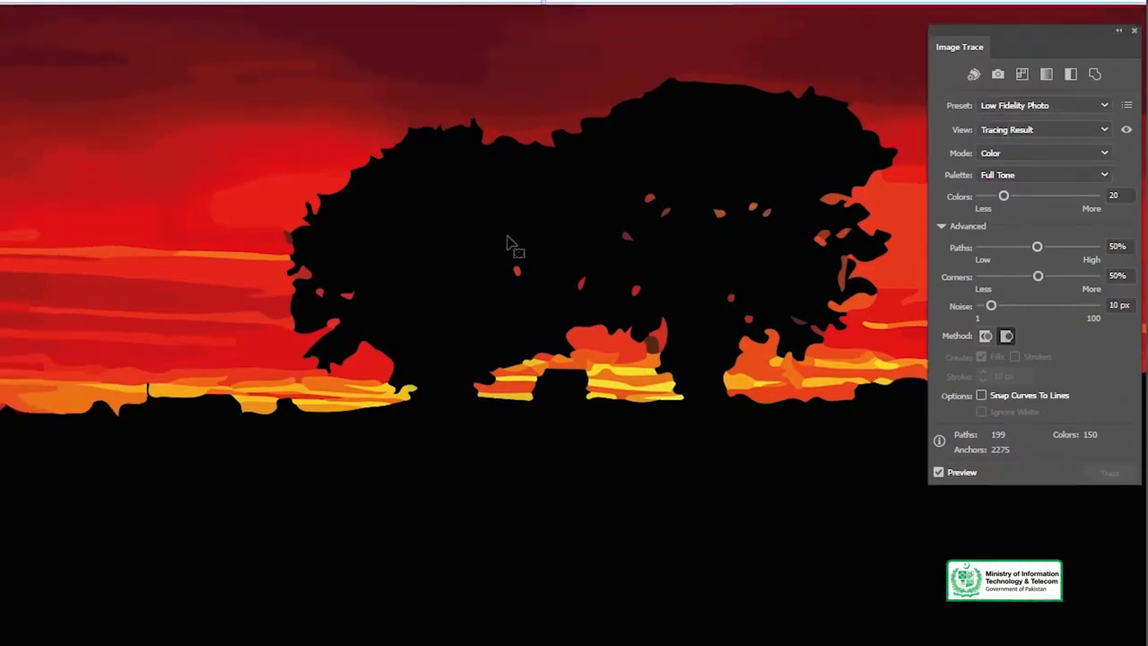
mouse_move(530, 243)
left_mouse_down()
mouse_move(368, 272)
mouse_move(577, 261)
left_mouse_up()
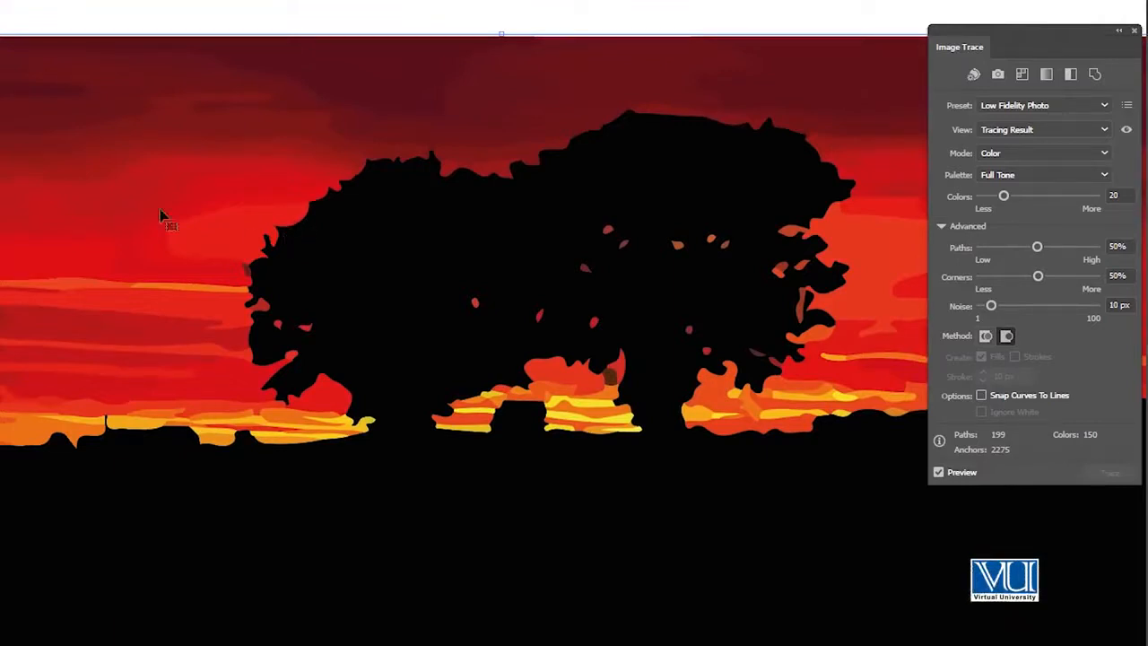
left_click_drag(156, 242, 295, 234)
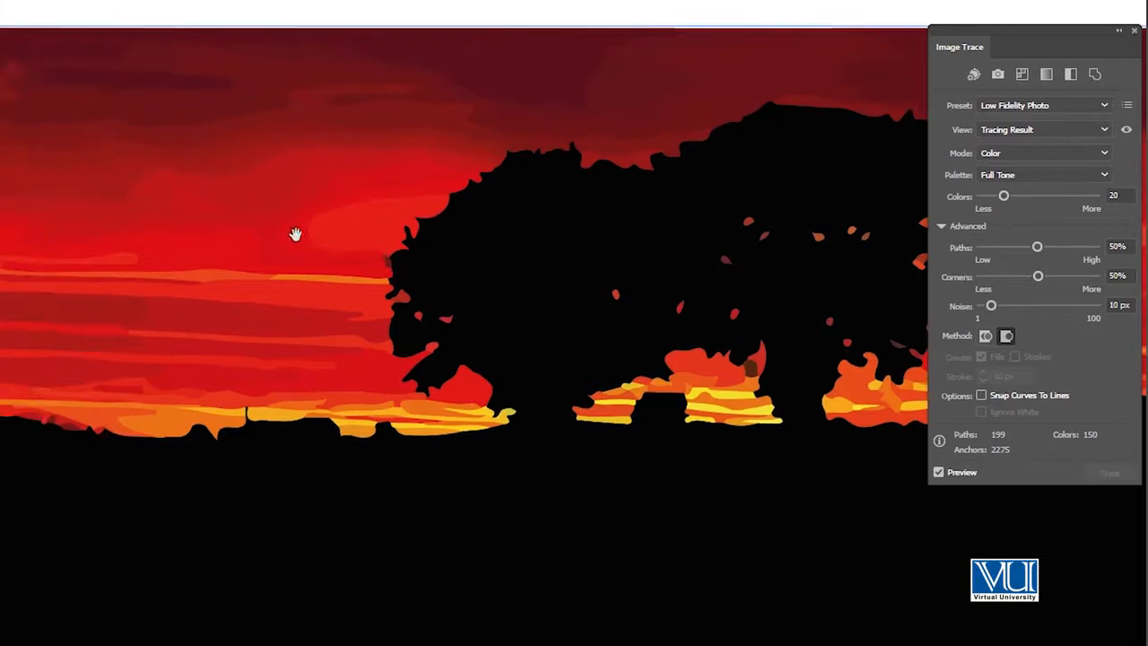
left_click(345, 239)
left_click(345, 239)
left_click_drag(636, 406, 421, 185)
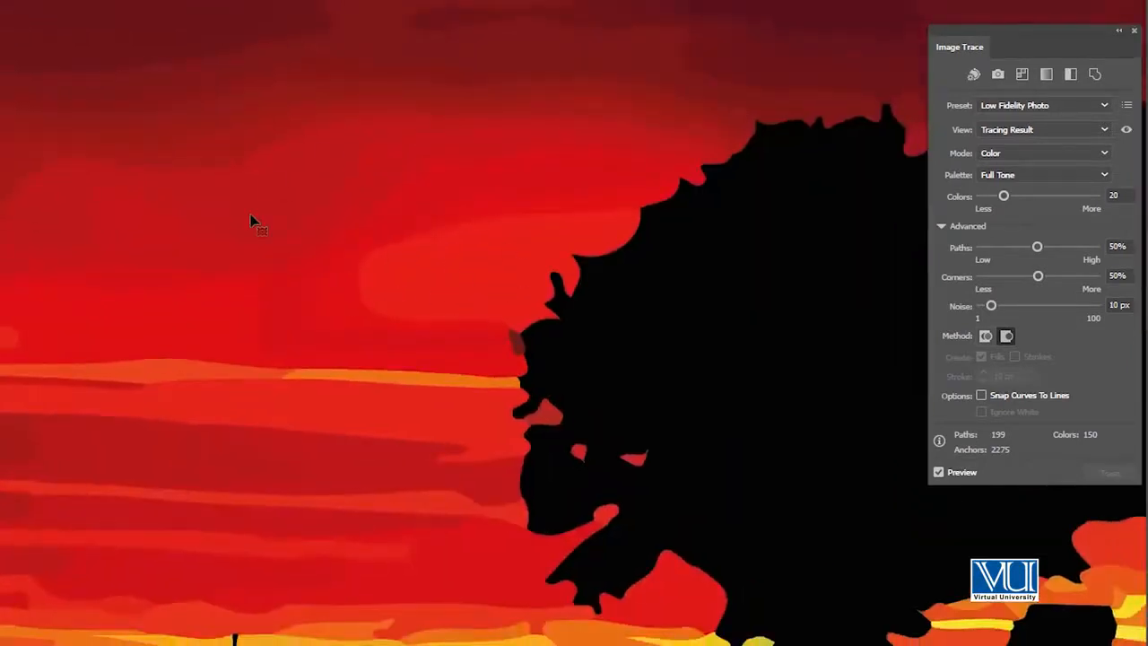
left_click_drag(279, 190, 313, 292)
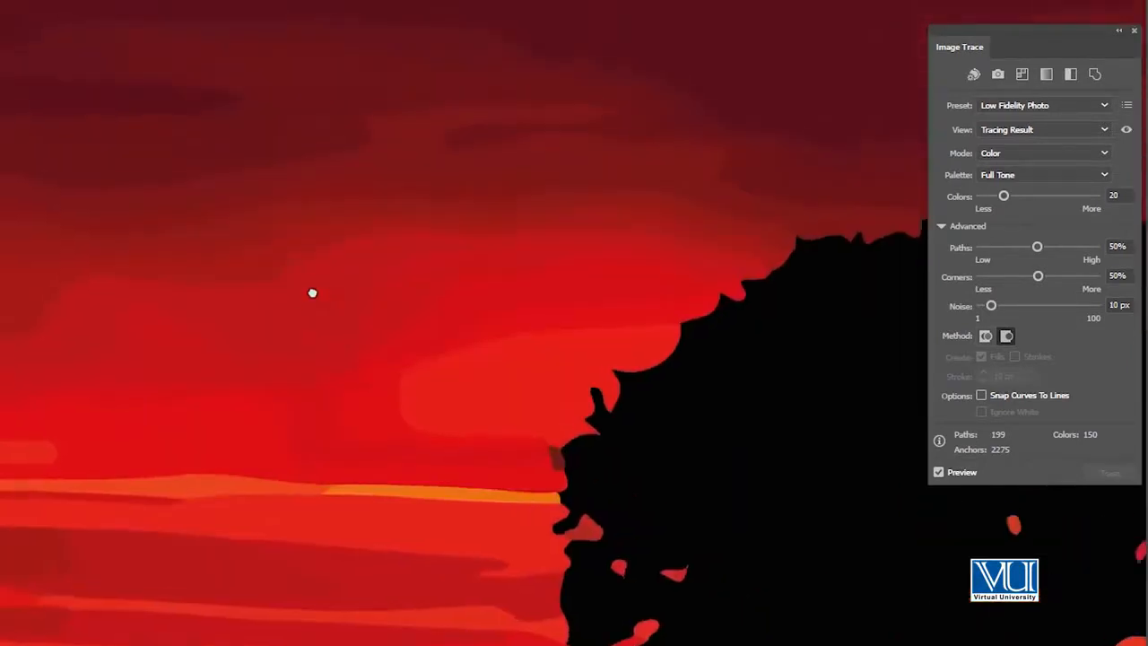
left_click(489, 344, "alt")
left_click(489, 343, "alt")
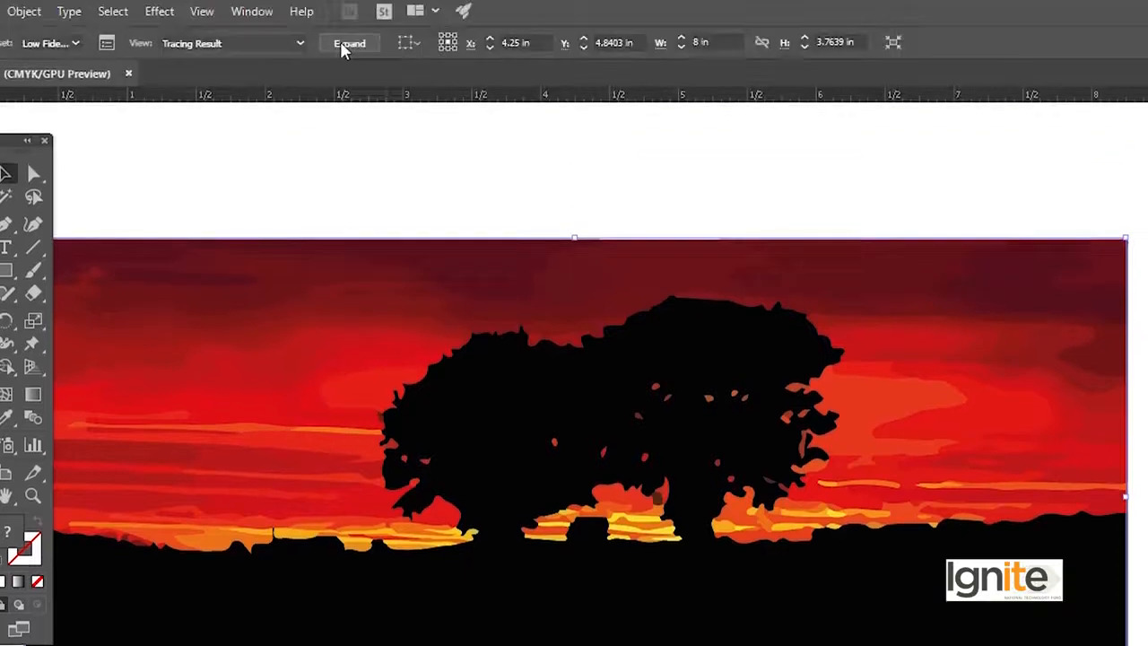
Expand the traced image into editable vector paths, ungroup them and clear the selection
left_click(344, 45)
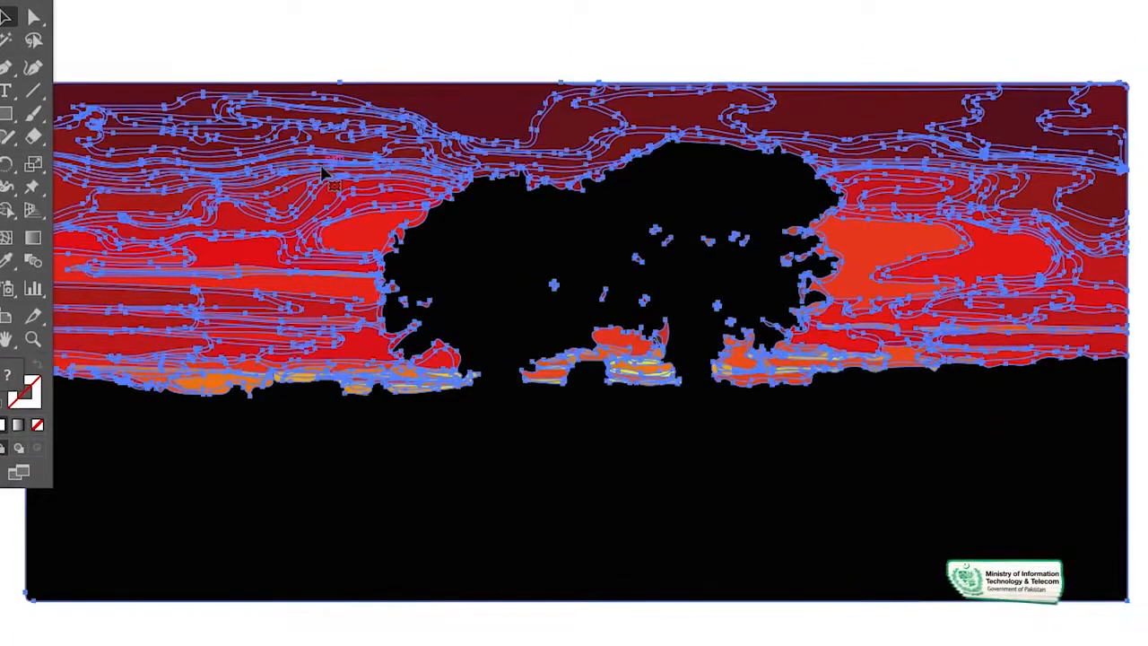
left_click(363, 15)
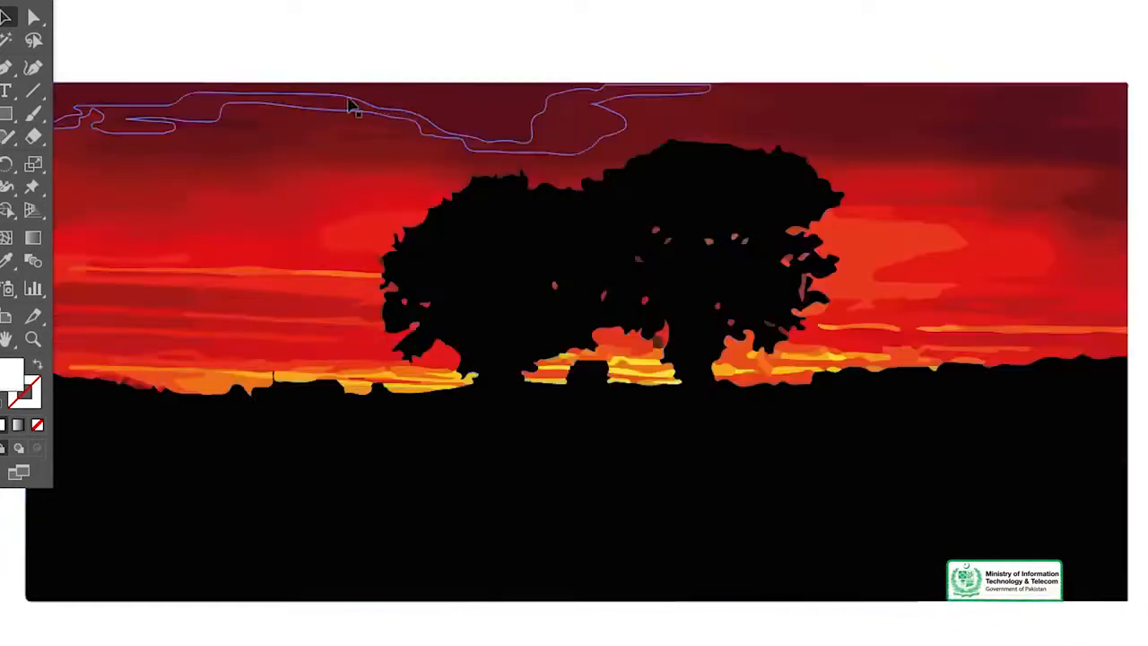
Move several dark red cloud shapes along the upper edge of the sky out of their original places
left_click_drag(161, 116, 283, 45)
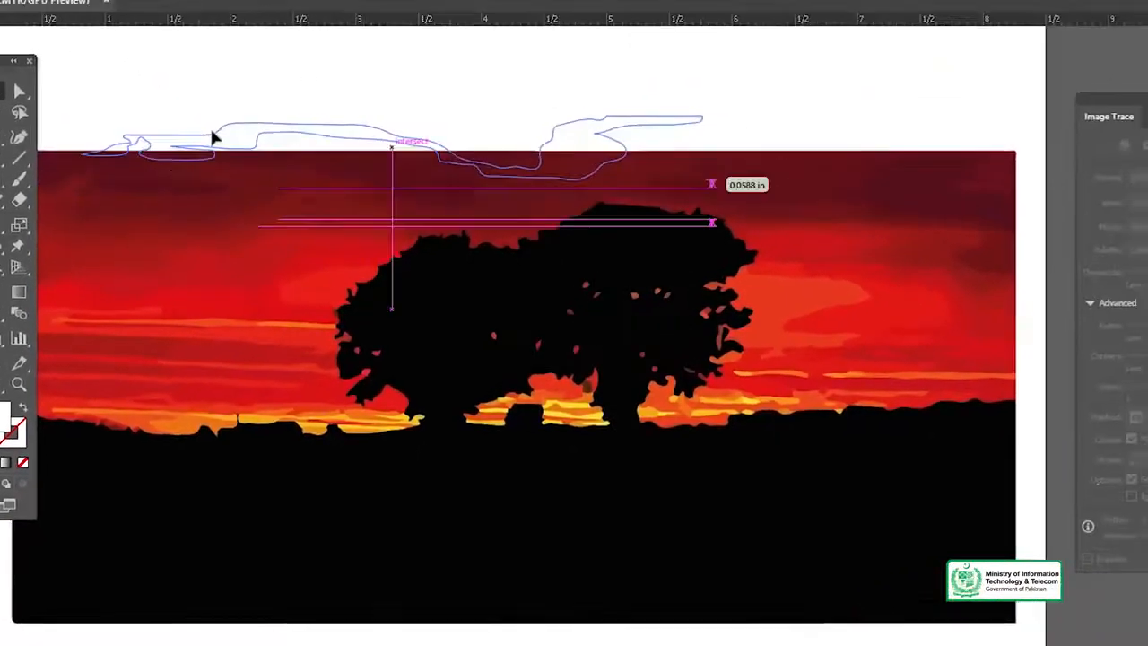
left_click_drag(365, 188, 337, 167)
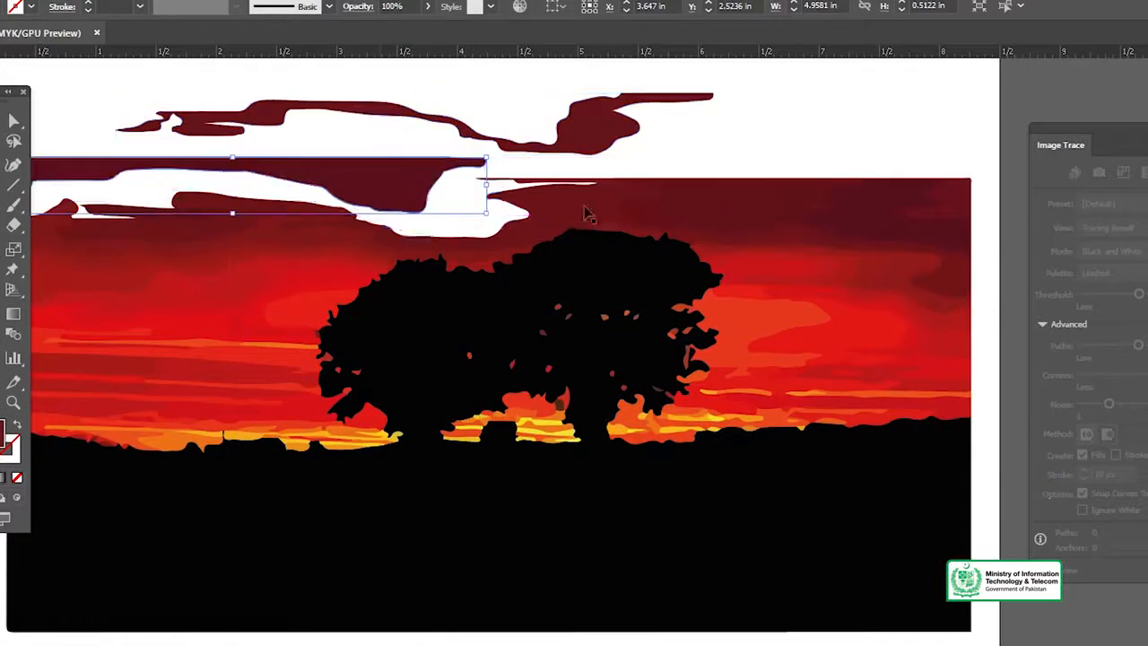
left_click_drag(672, 187, 720, 143)
left_click_drag(612, 199, 486, 172)
left_click_drag(935, 218, 935, 149)
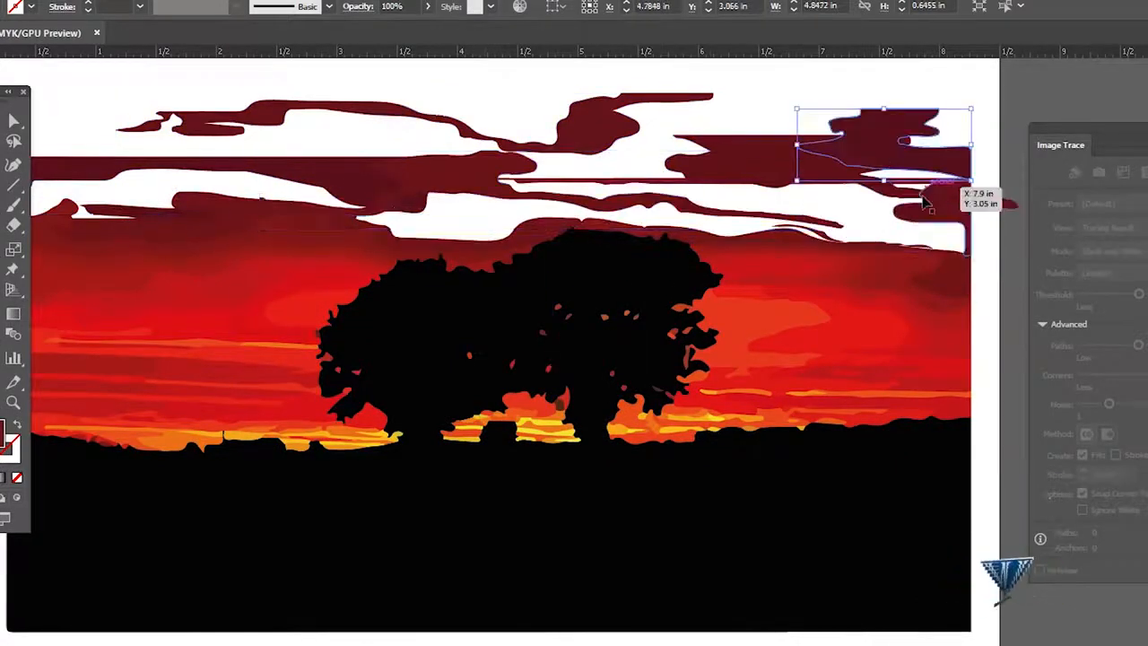
left_click_drag(934, 199, 973, 242)
Try moving more red sky shapes beside and above the trees, and undo the last three moves
left_click_drag(879, 284, 862, 315)
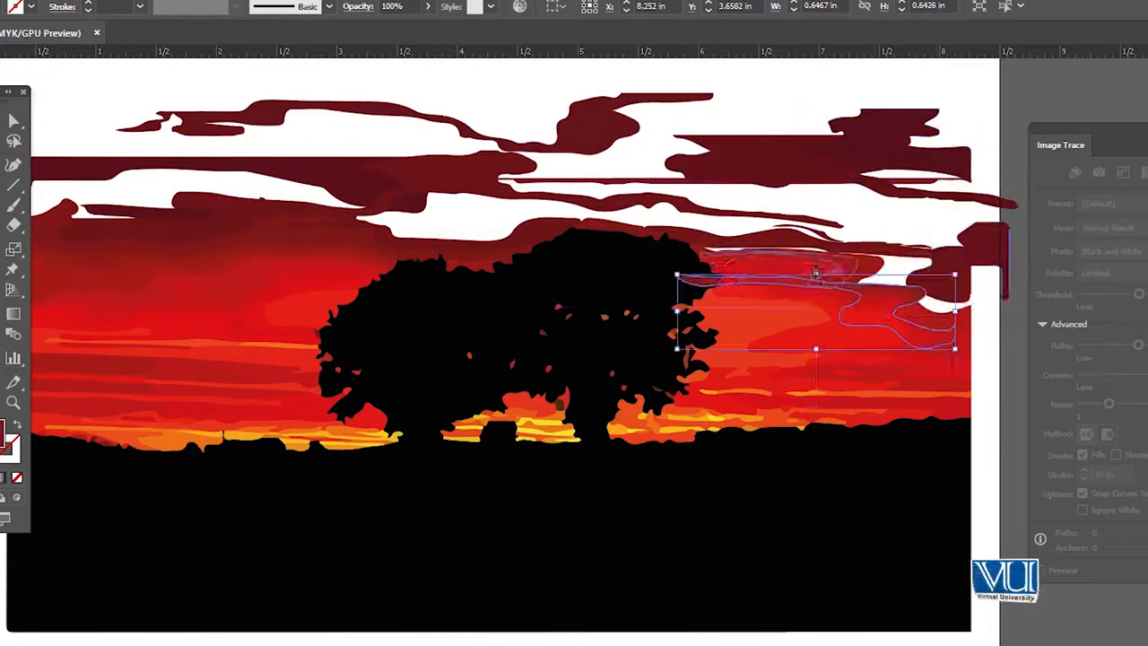
left_click_drag(789, 268, 788, 284)
left_click_drag(328, 244, 326, 173)
key("ctrl+z")
key("ctrl+z")
key("ctrl+z")
key("ctrl+z")
key("ctrl+z")
key("ctrl+z")
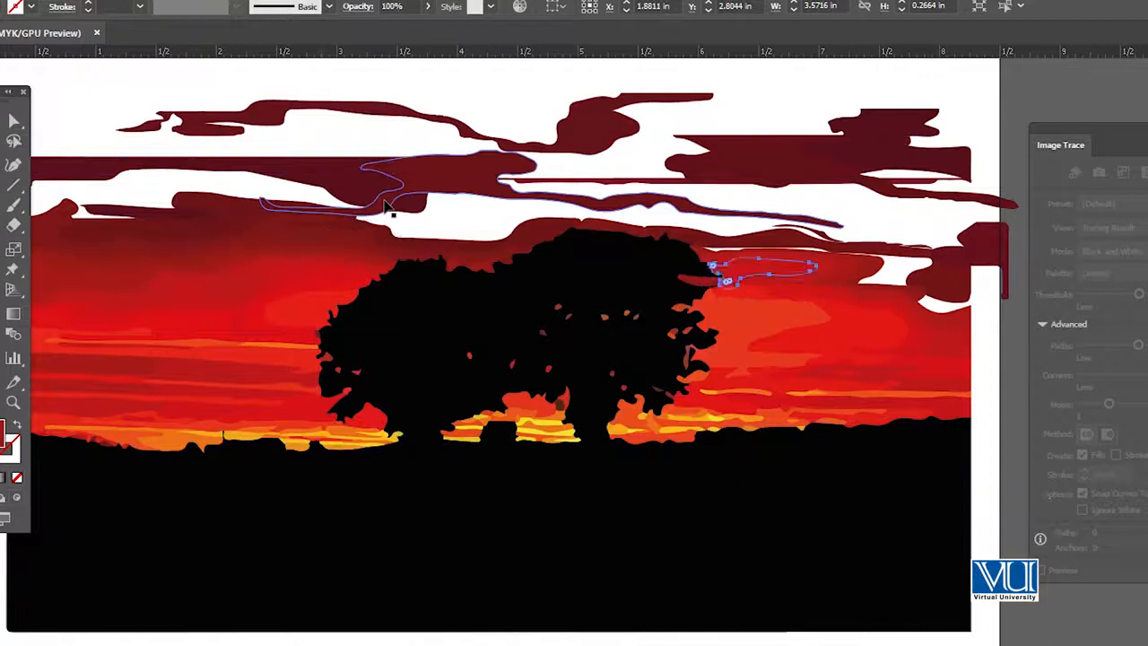
Undo the shape moves, expansion and tracing of the sunset photo, and remove the photo from the artboard
key("ctrl+z")
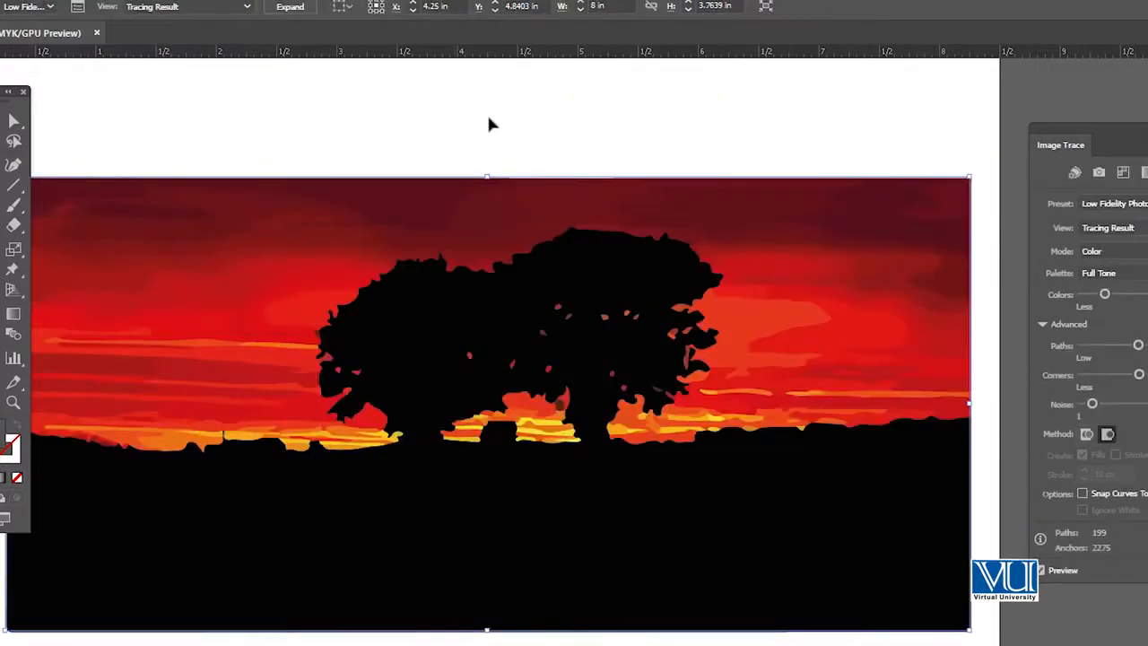
key("ctrl+z")
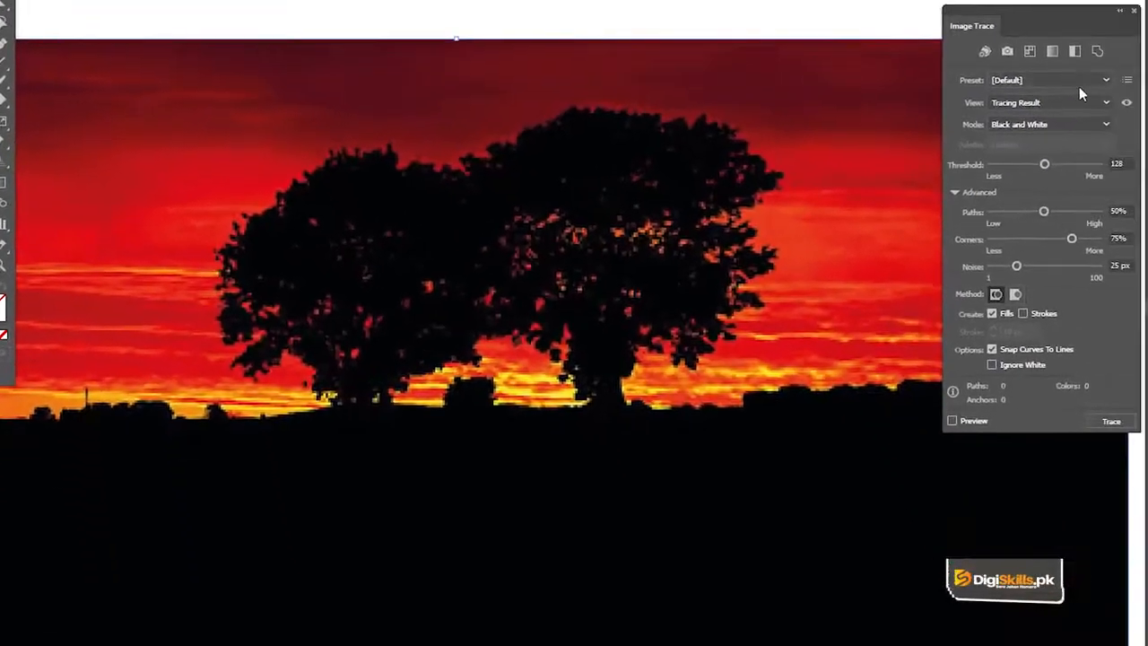
left_click(1065, 83)
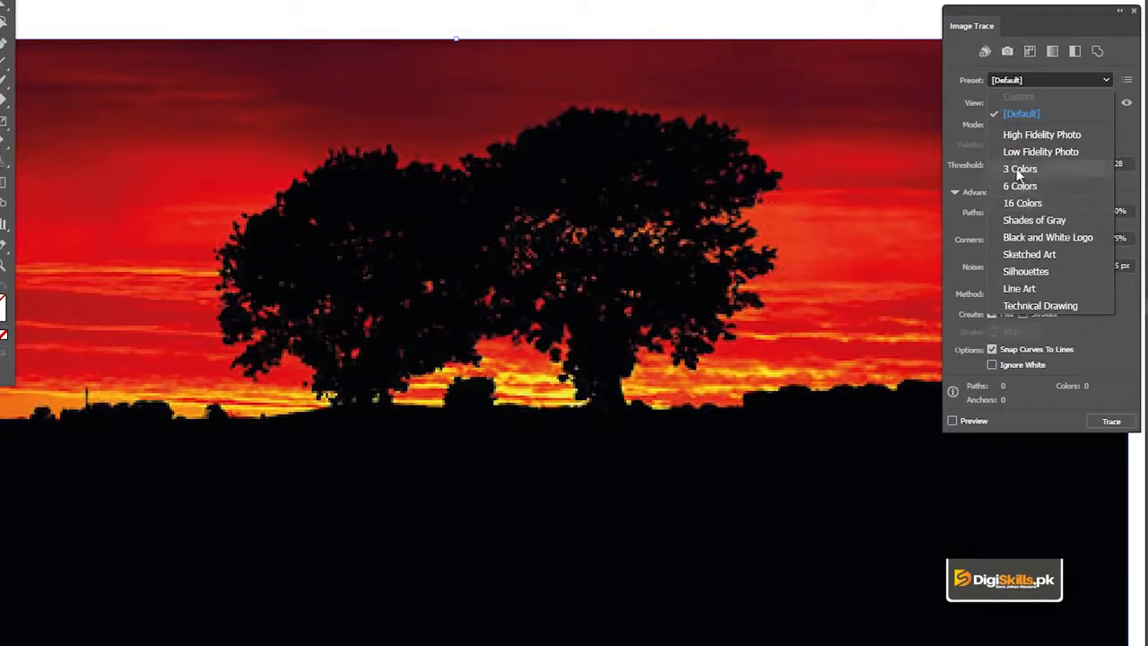
key("ctrl+alt+space")
left_click(530, 250, "ctrl+alt")
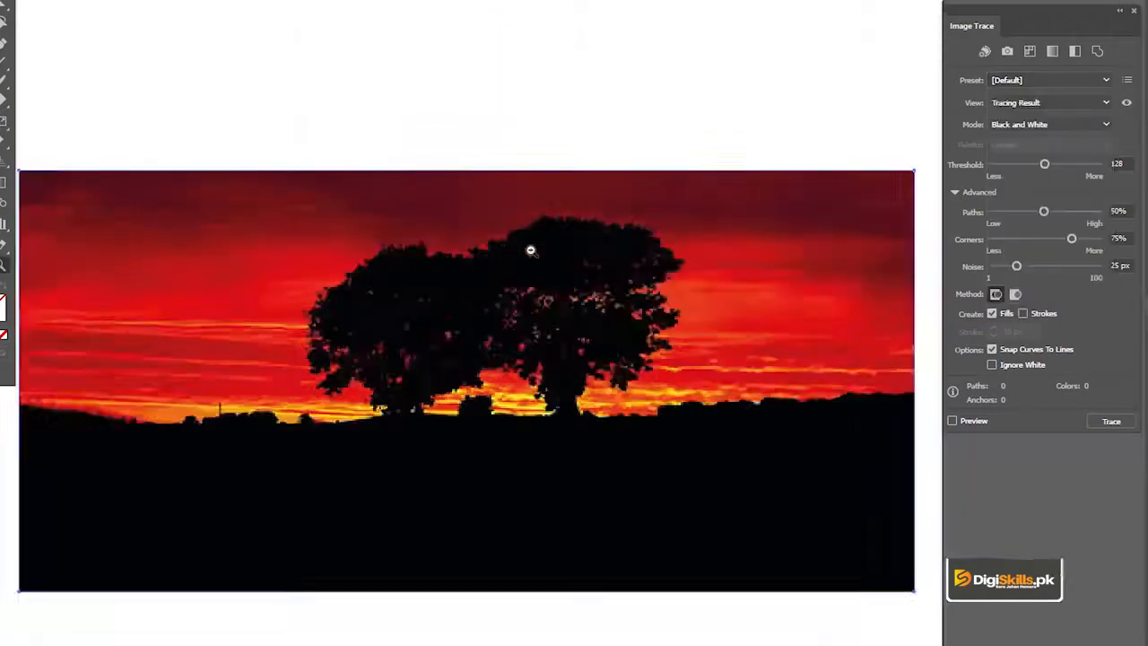
left_click(530, 251, "ctrl+alt")
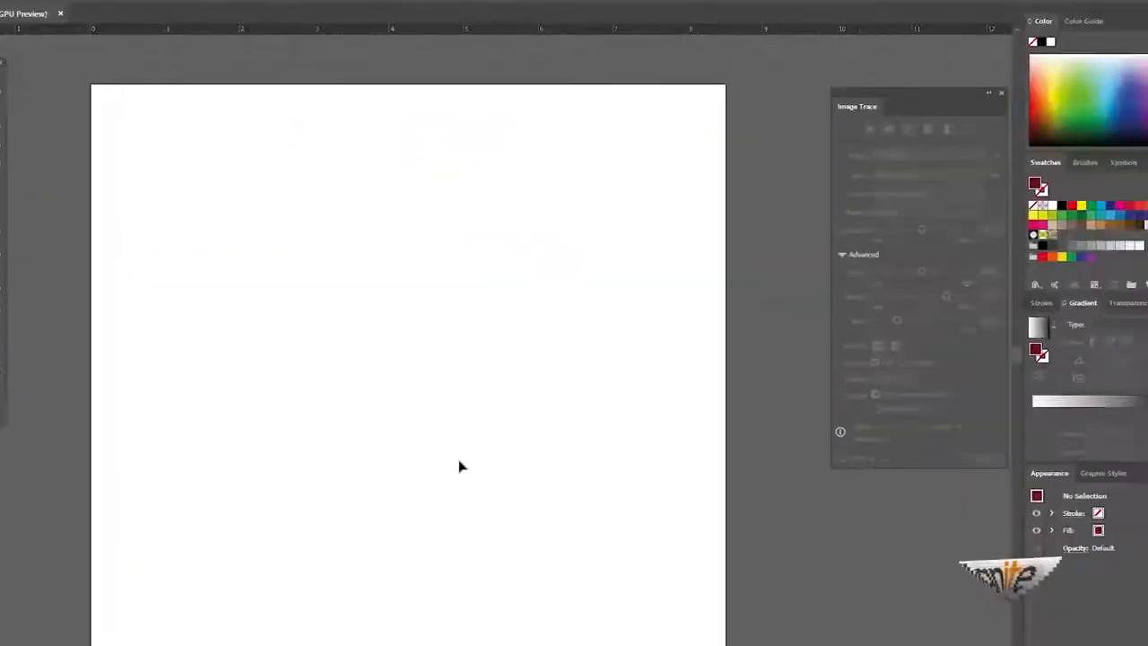
Place the cartoon image from the file folder onto the artboard and embed it in the document
left_click(1095, 5)
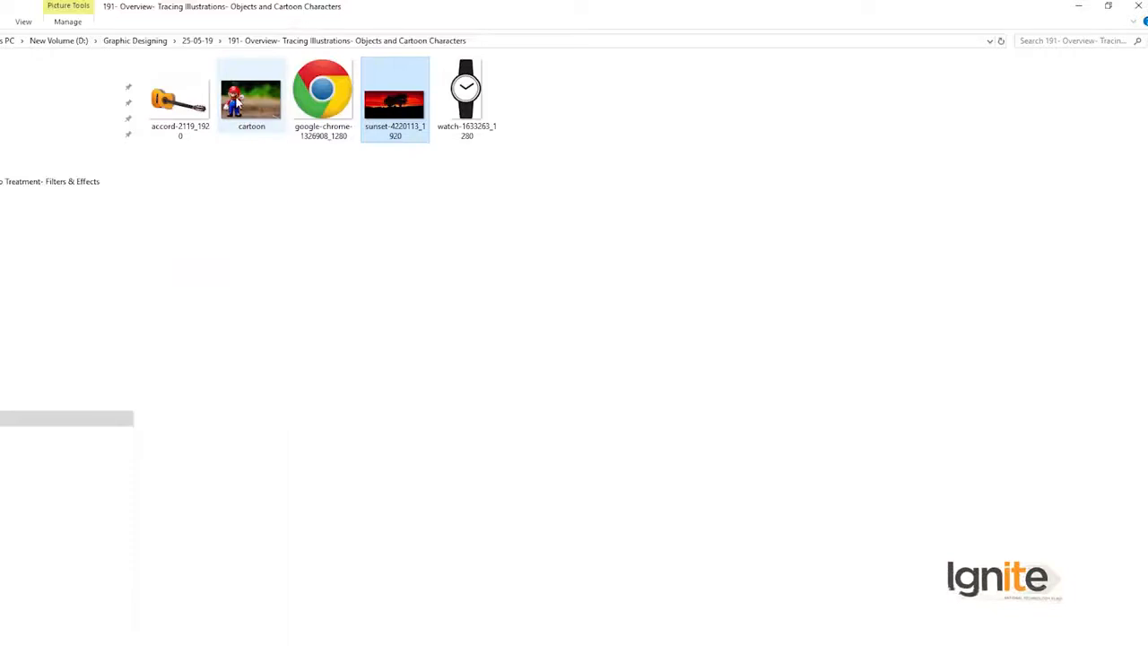
left_click(242, 112)
left_click_drag(242, 112, 359, 332)
key("z")
left_click(303, 315)
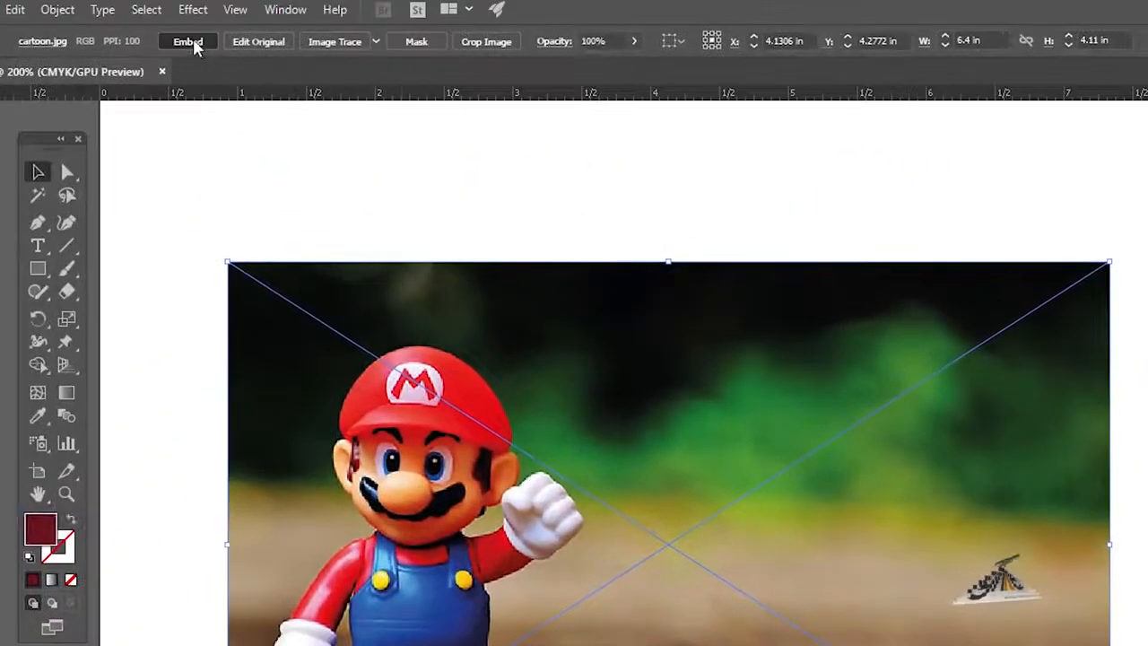
left_click(193, 37)
key("ctrl+plus")
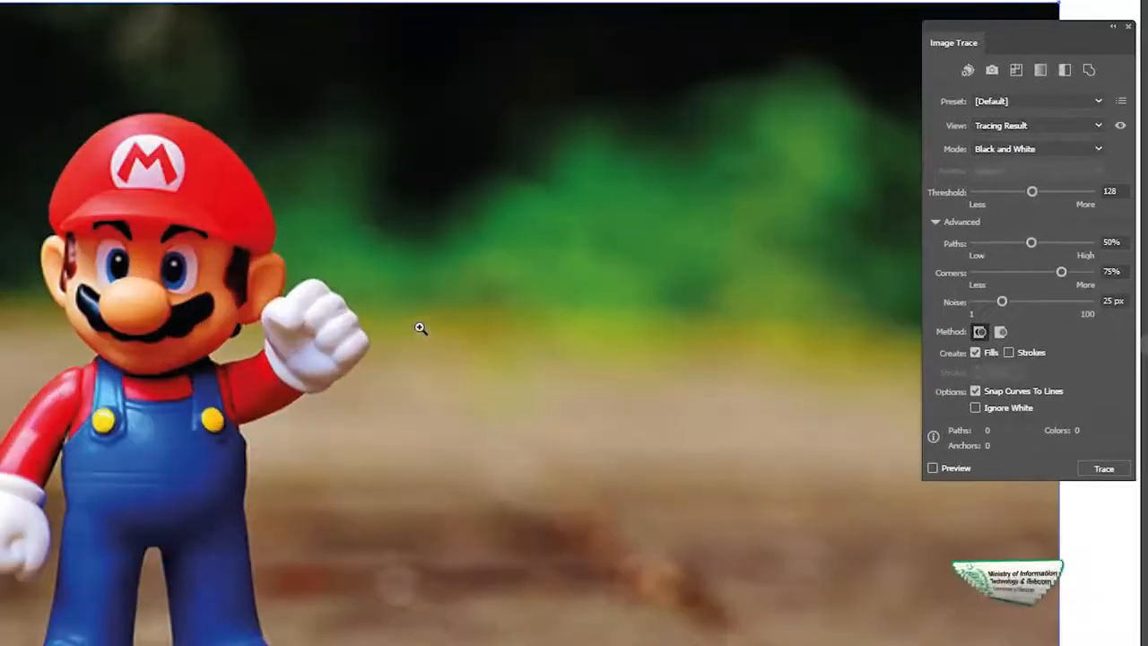
scroll(425, 319, "right", 1)
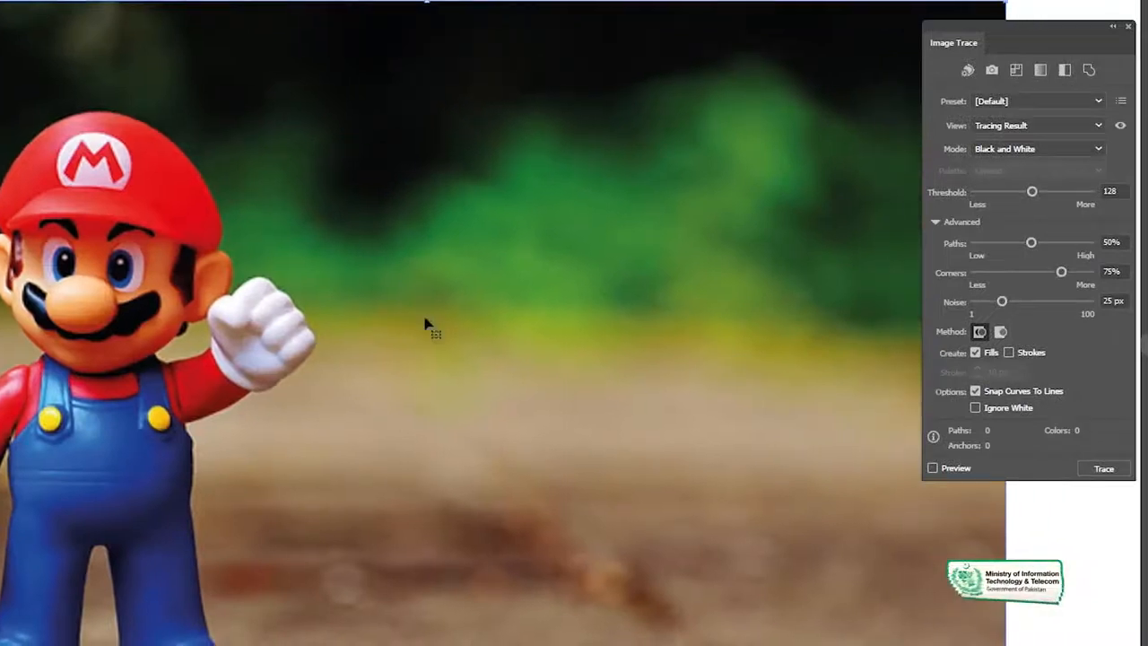
Try tracing the cartoon image with the 3 Colors preset, and undo the tracing
left_click(1042, 106)
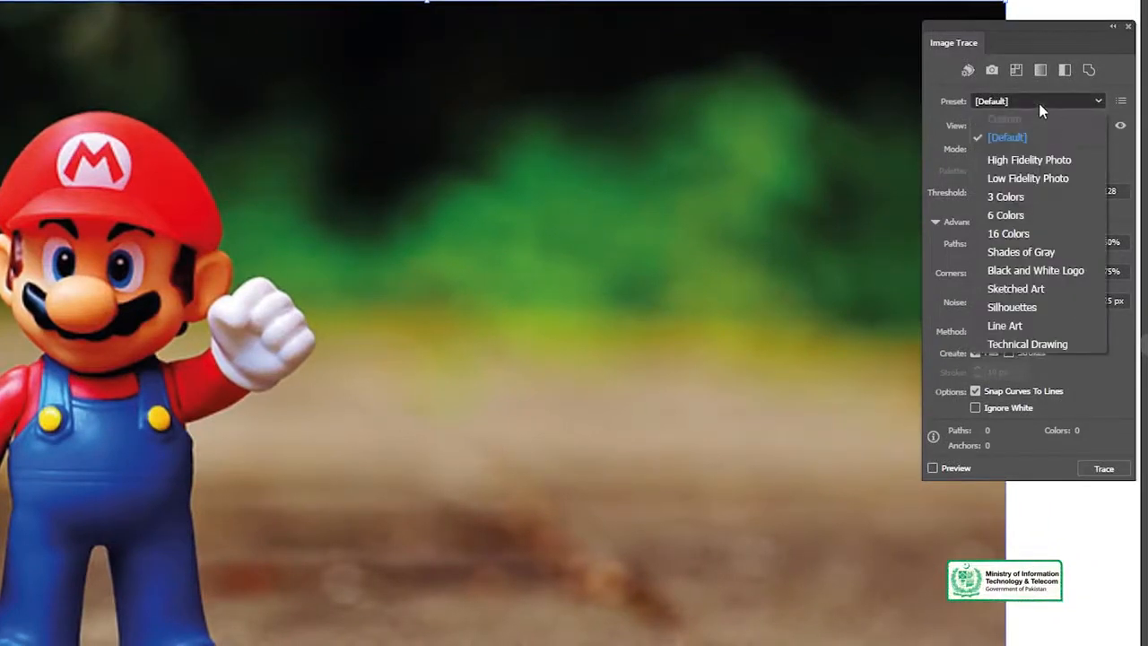
left_click(1041, 190)
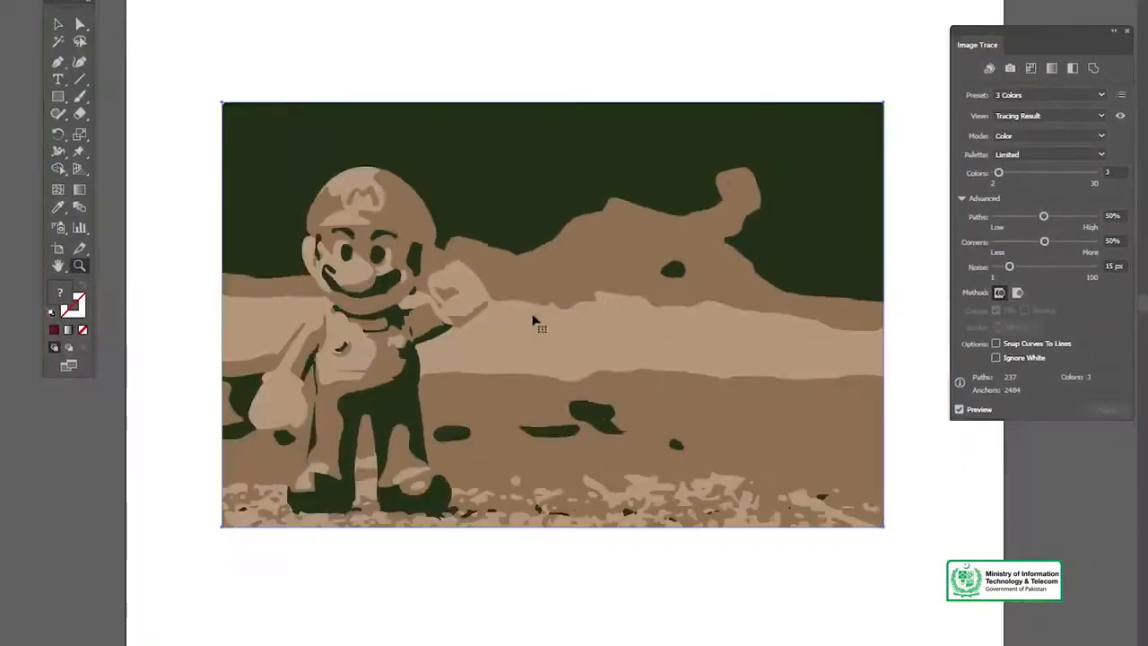
left_click_drag(593, 296, 536, 241)
left_click(526, 270, "ctrl")
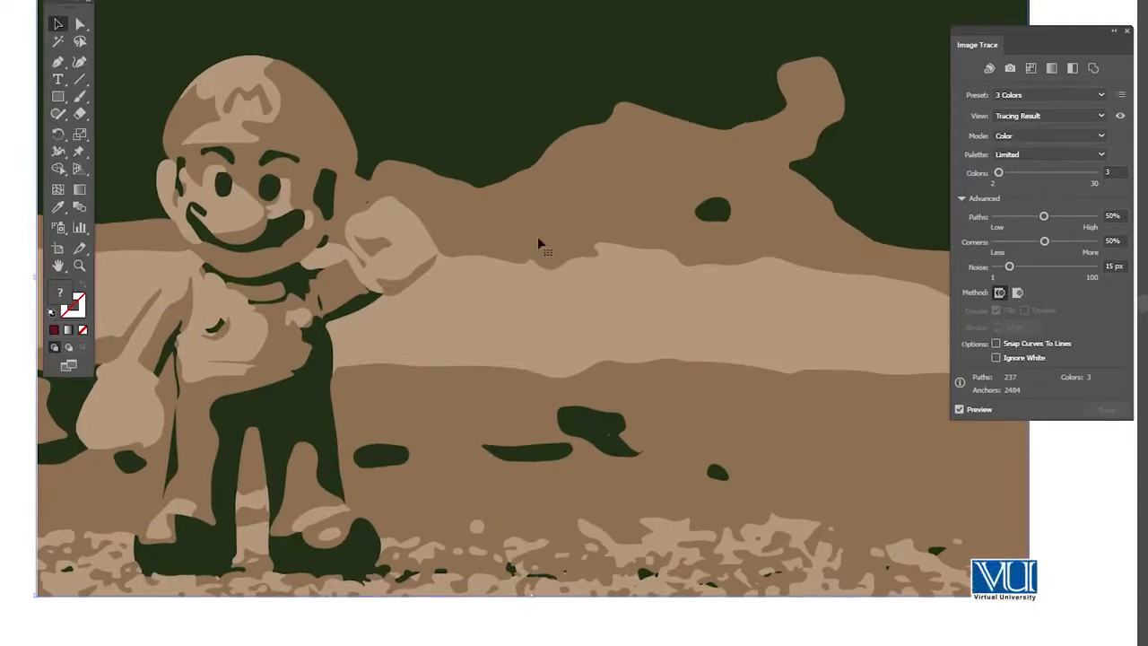
key("ctrl+z")
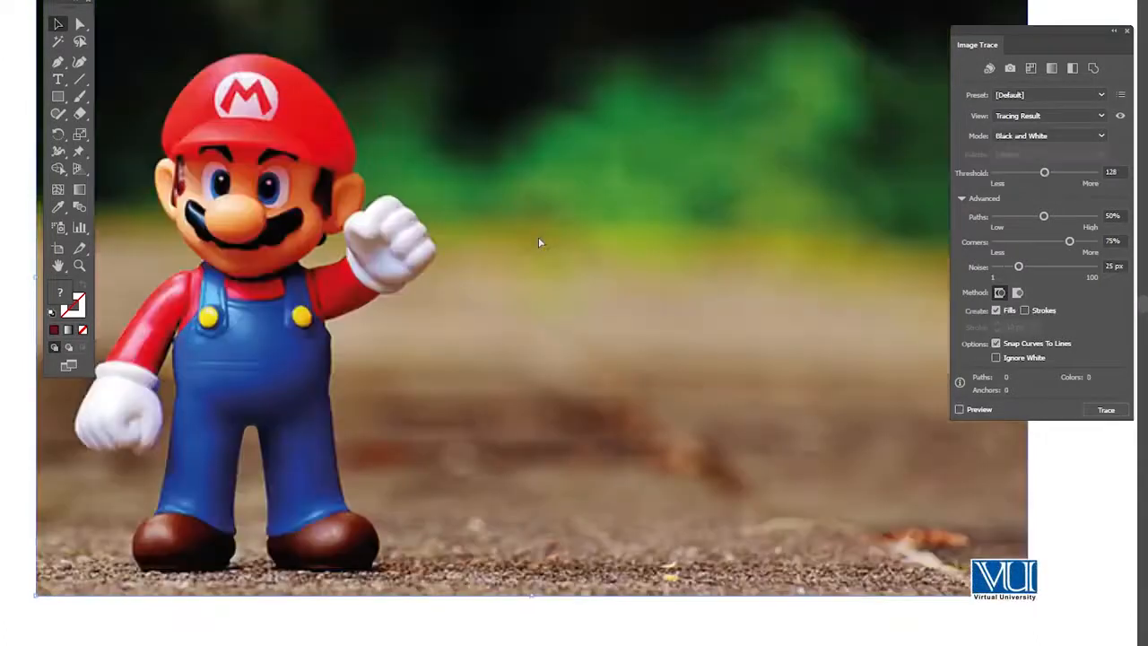
Try tracing the cartoon image with the 6 Colors preset, inspect it up close, and undo the tracing
left_click(1017, 95)
left_click(1035, 259)
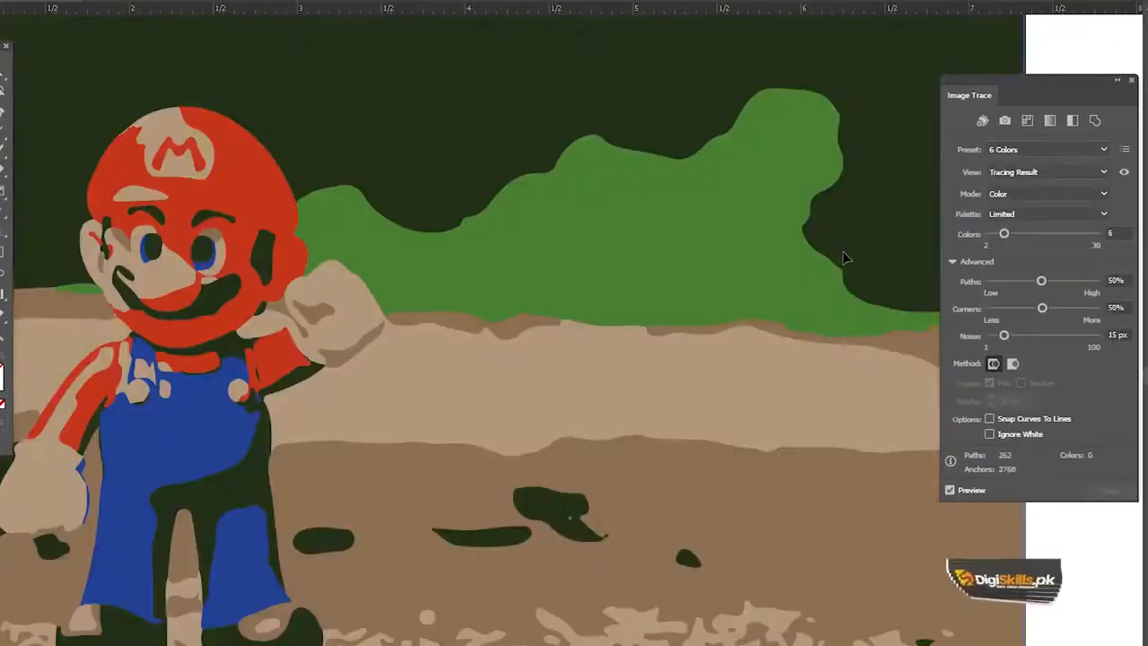
left_click(538, 305, "ctrl+alt")
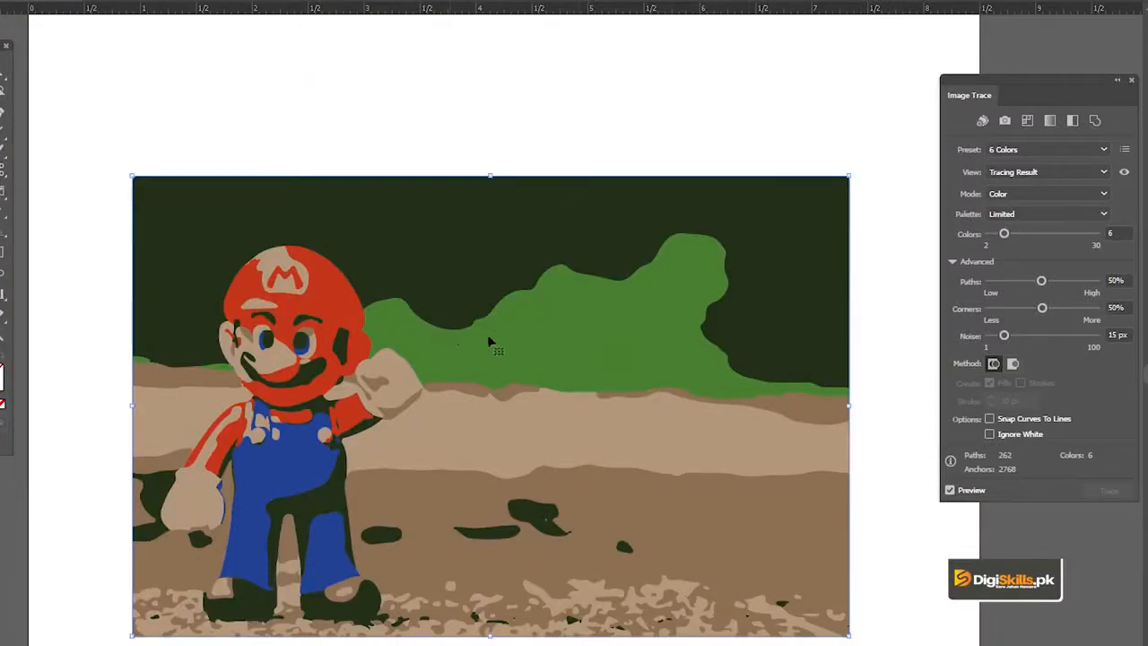
key("ctrl+z")
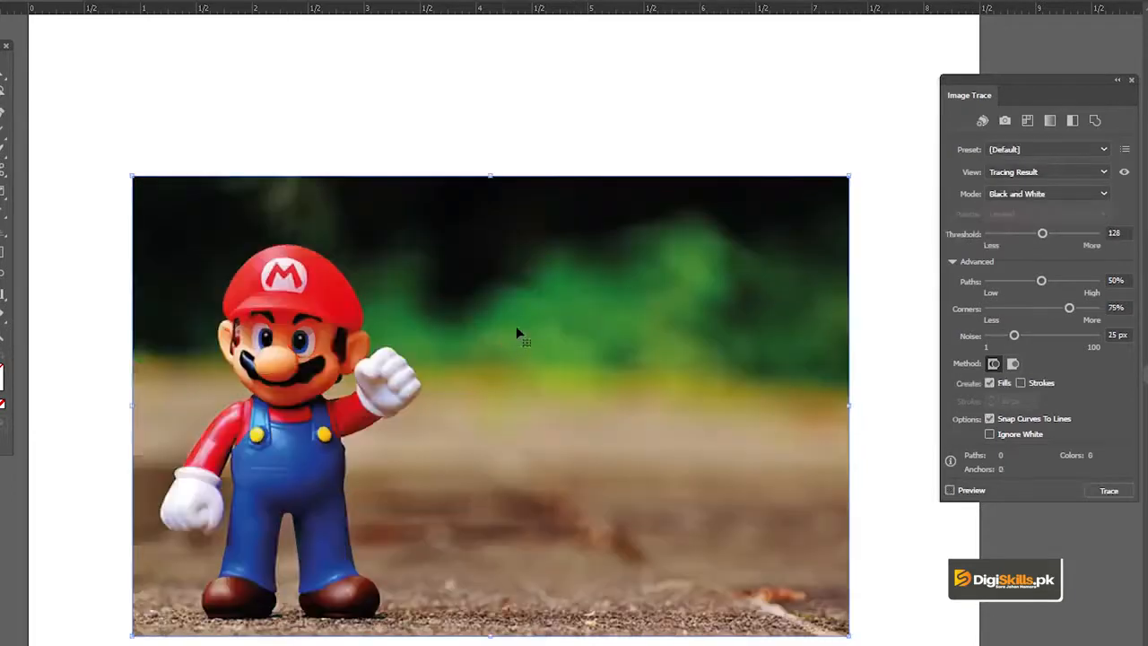
Trace the cartoon image with the 16 Colors preset and check the result up close
left_click(1013, 151)
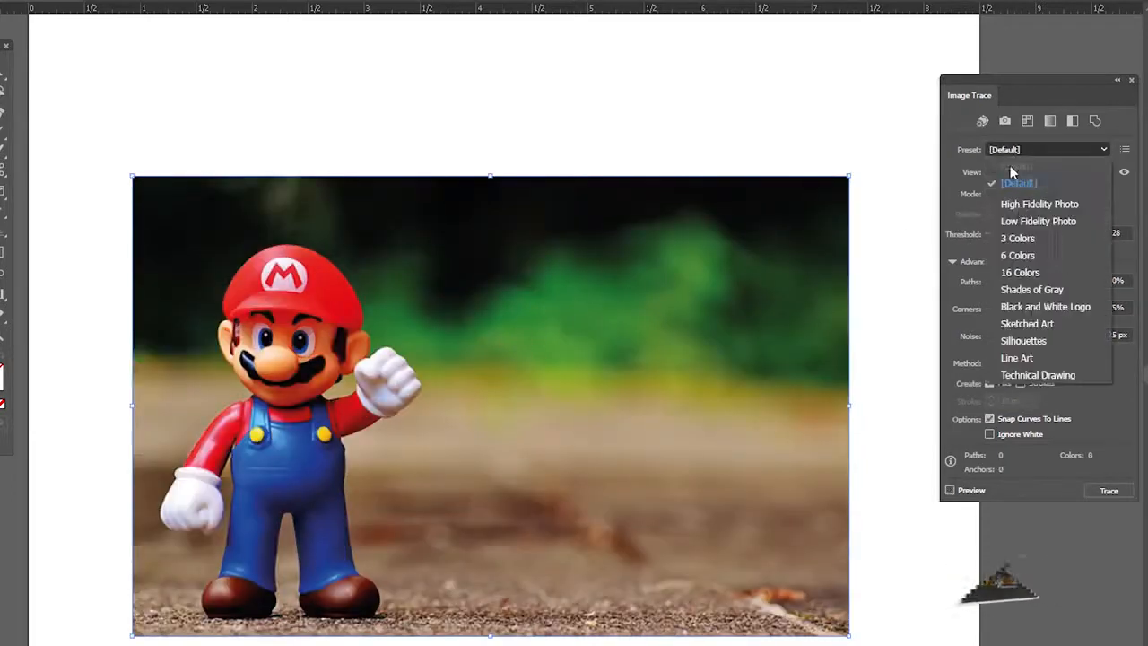
left_click(1025, 273)
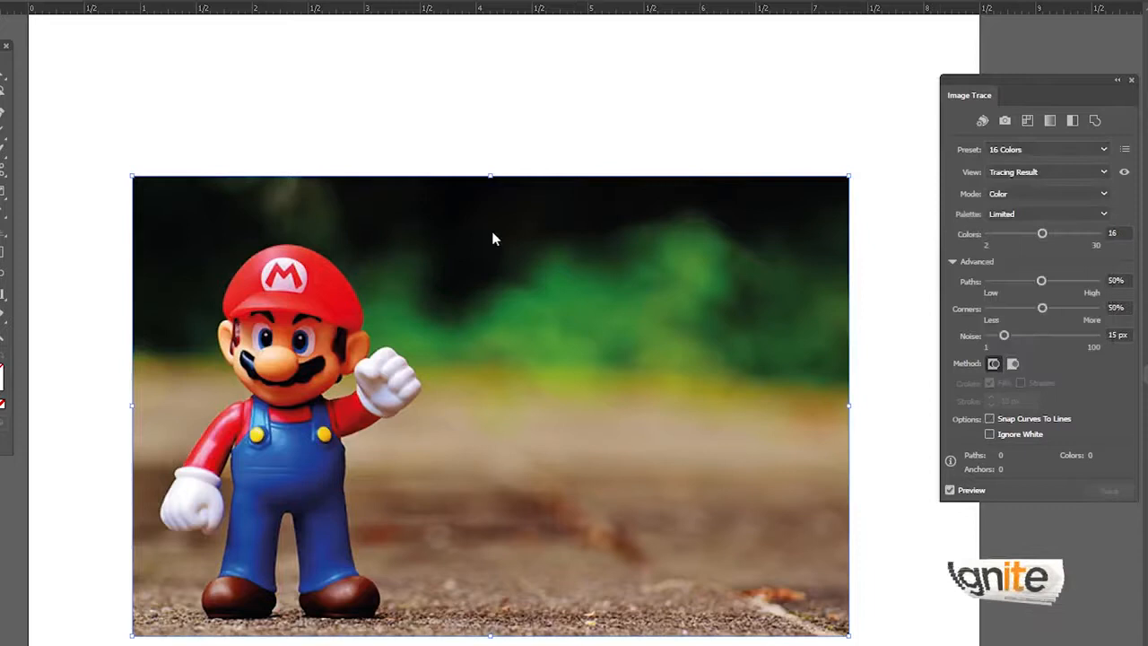
key("z")
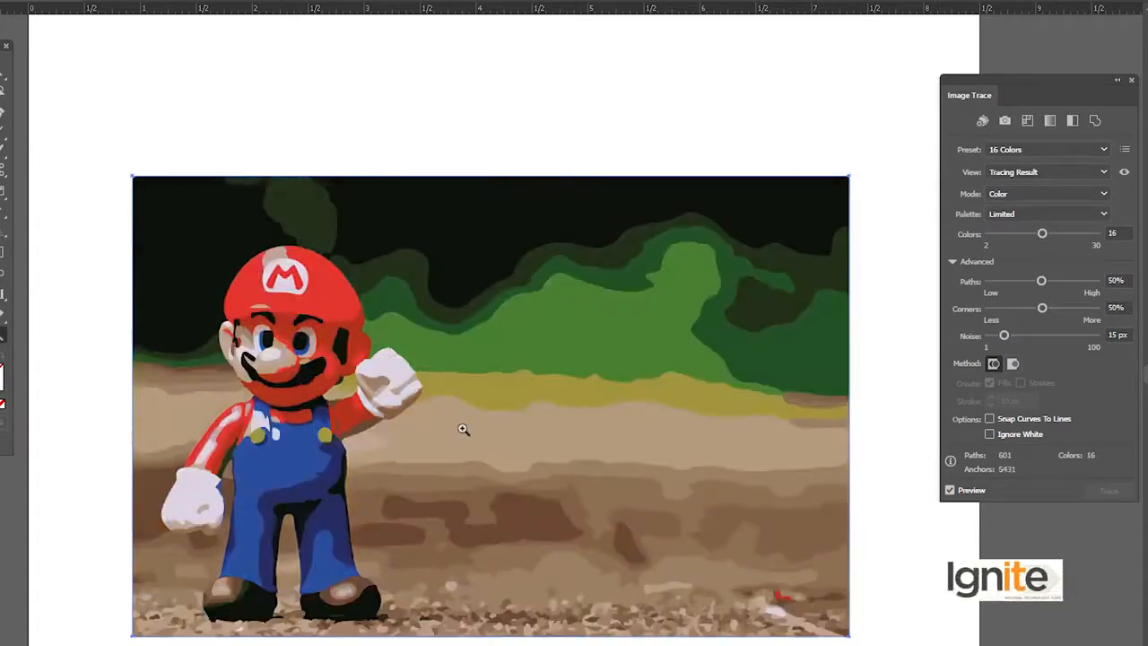
left_click(467, 432)
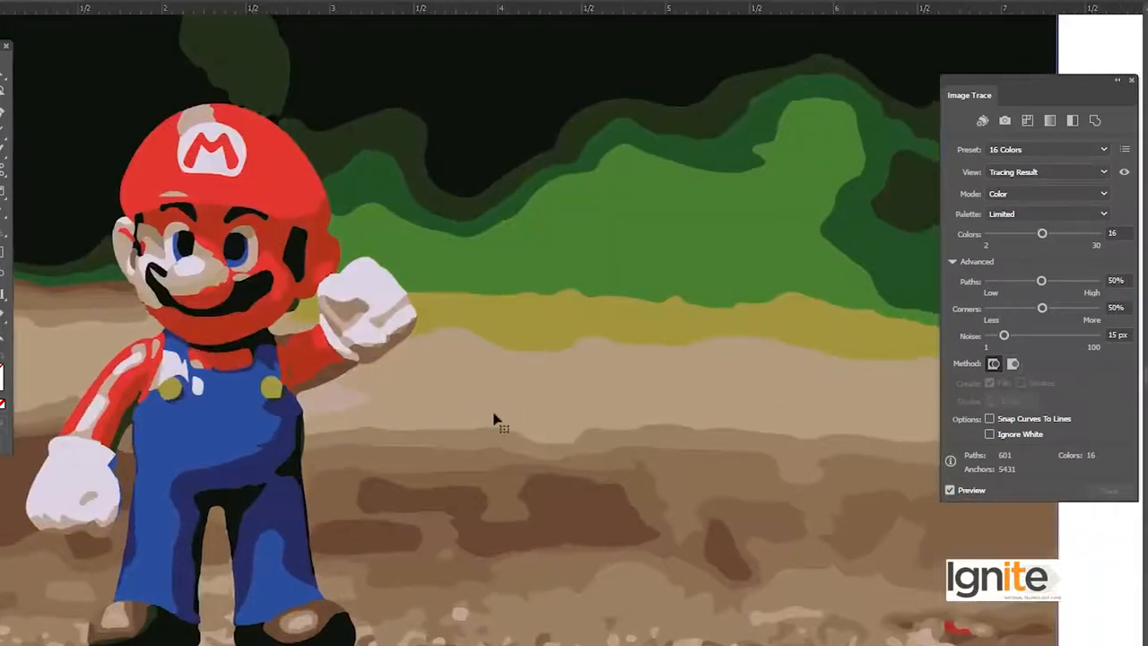
left_click(491, 414, "alt")
left_click_drag(547, 315, 512, 351)
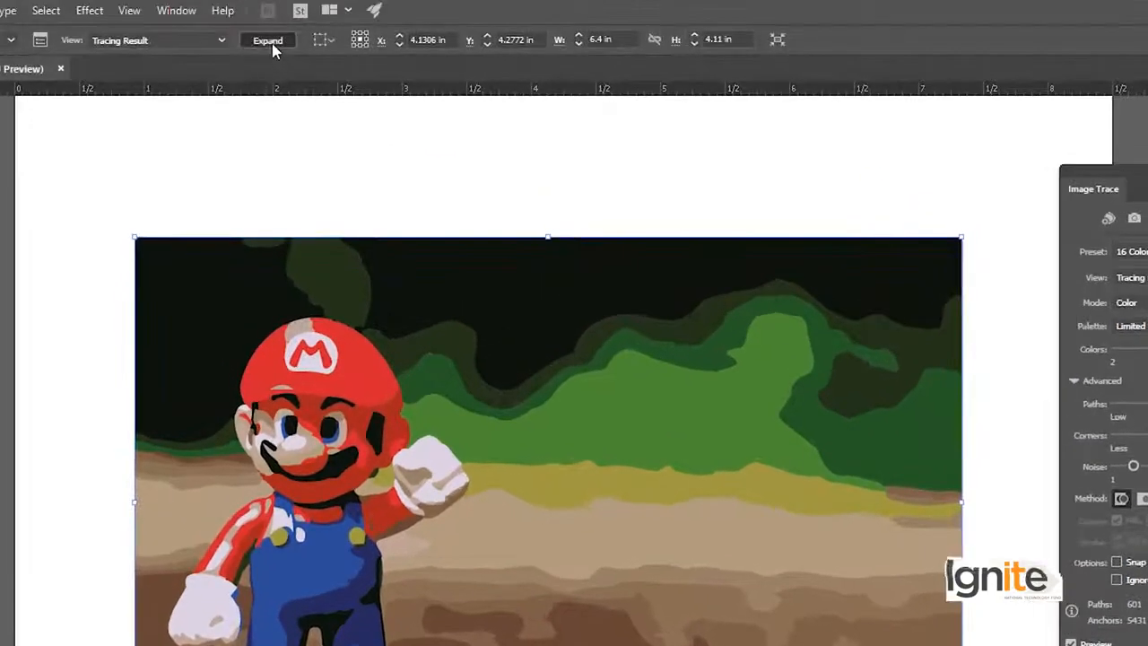
Expand the cartoon tracing into separate vector shapes and move the dark green shape above the red cap upward
left_click(269, 40)
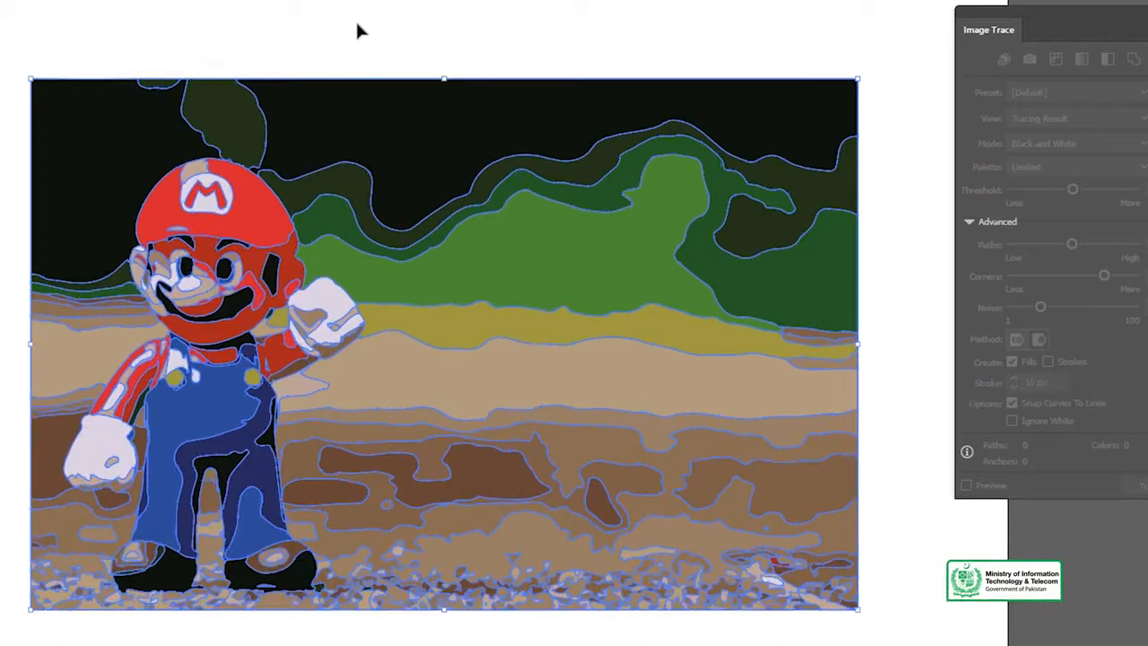
left_click(356, 32)
left_click(233, 117)
mouse_move(233, 117)
left_mouse_down()
mouse_move(281, 56)
mouse_move(265, 56)
left_mouse_up()
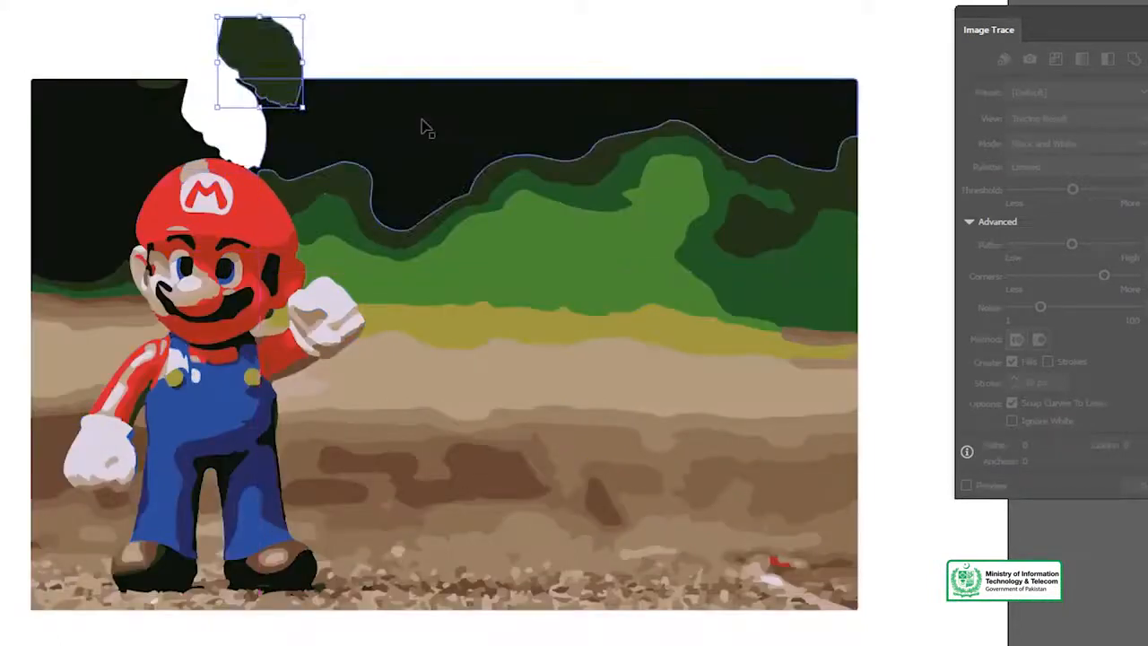
Move the two large black background shapes and the winding dark green strip out of their original places
left_click(462, 110)
left_click_drag(470, 108, 486, 21)
left_click_drag(116, 128, 53, 50)
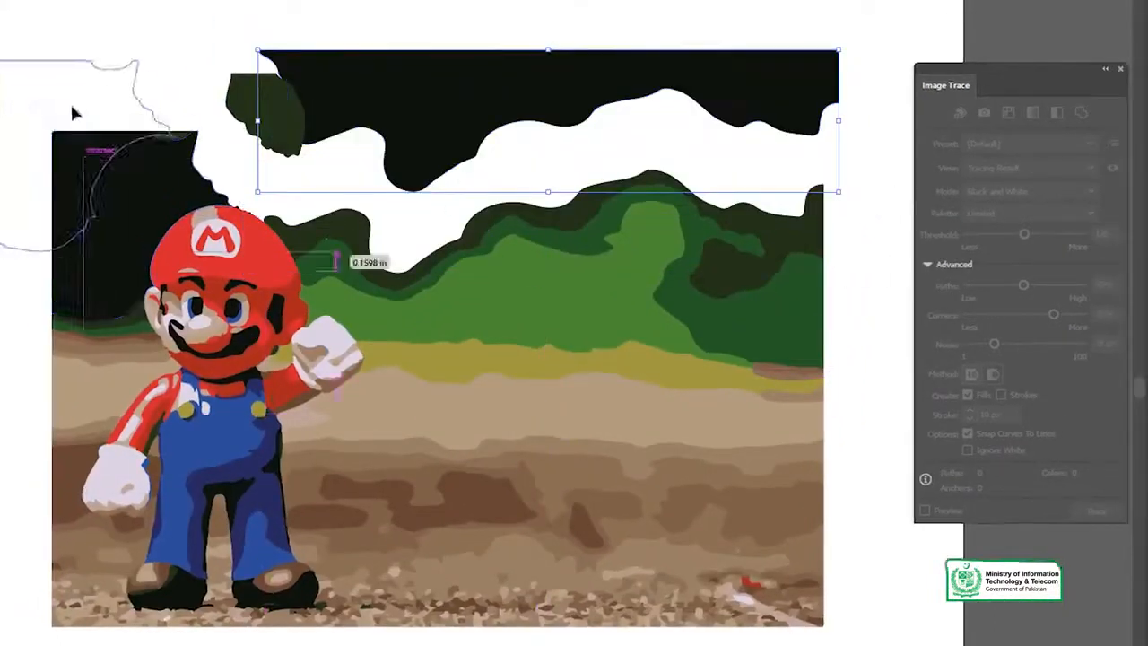
left_click_drag(71, 112, 73, 112)
left_click_drag(334, 232, 424, 130)
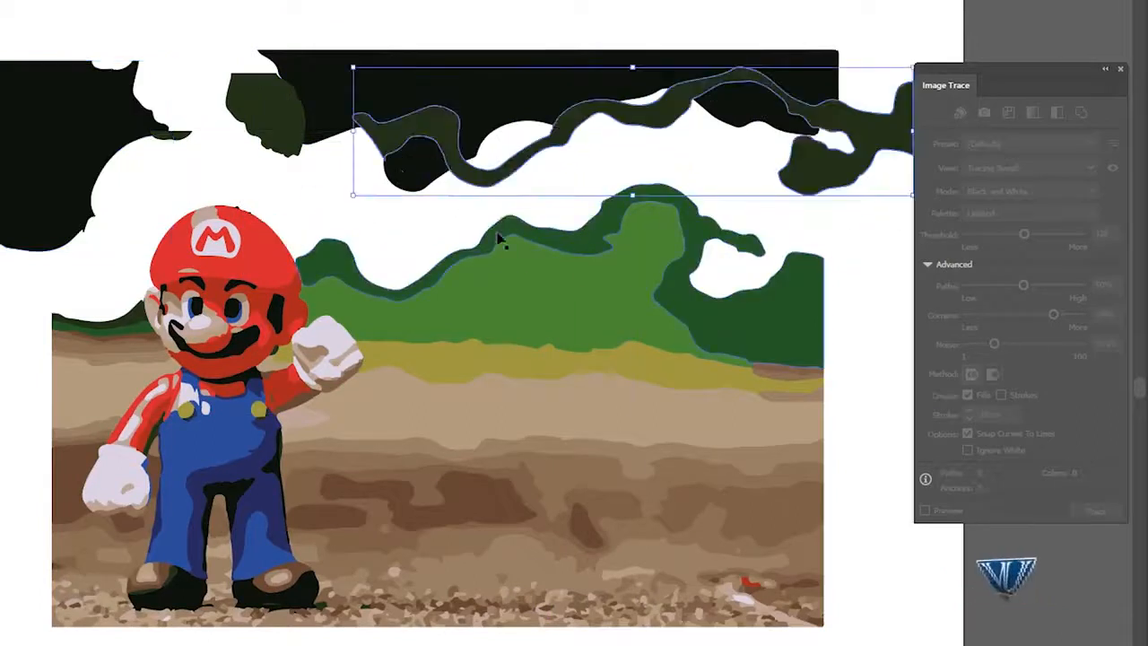
Shift the green hill shapes, the tan ground shape and the yellow band beside the cartoon figure out of place
left_click(517, 257)
left_click_drag(543, 282, 548, 265)
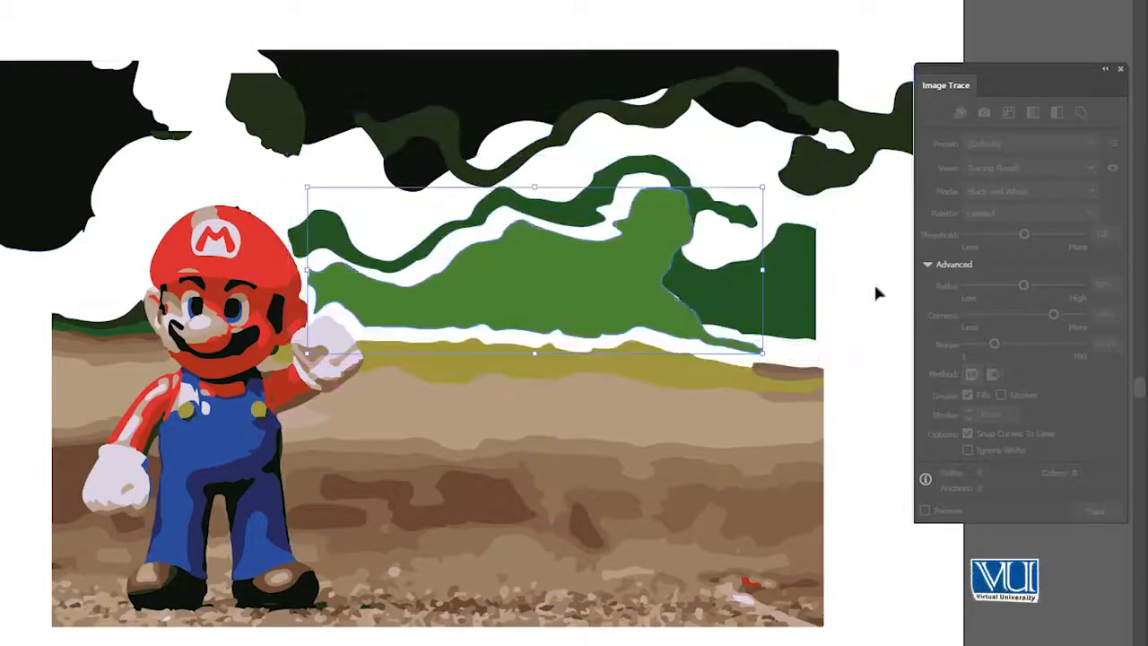
left_click_drag(787, 299, 815, 299)
left_click_drag(710, 417, 745, 446)
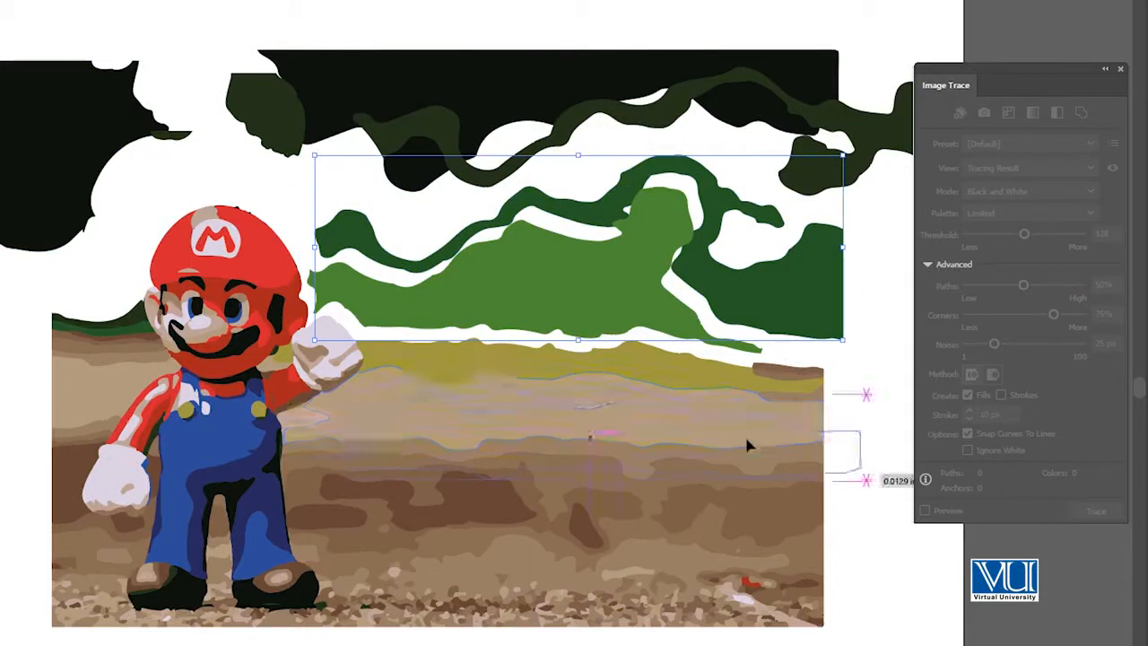
left_click_drag(687, 385, 715, 381)
Undo all the shape moves and the expansion of the cartoon tracing
key("ctrl+z")
key("ctrl+z")
key("ctrl+z")
key("ctrl+z")
key("ctrl+z")
key("ctrl+z")
key("ctrl+z")
key("ctrl+z")
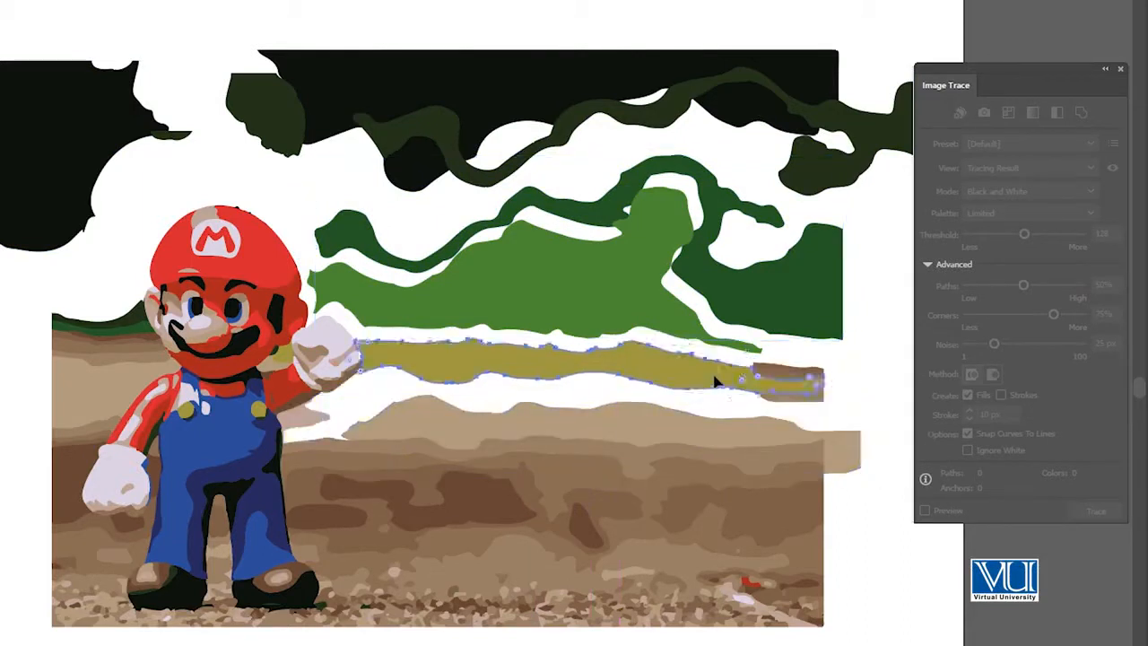
key("ctrl+a")
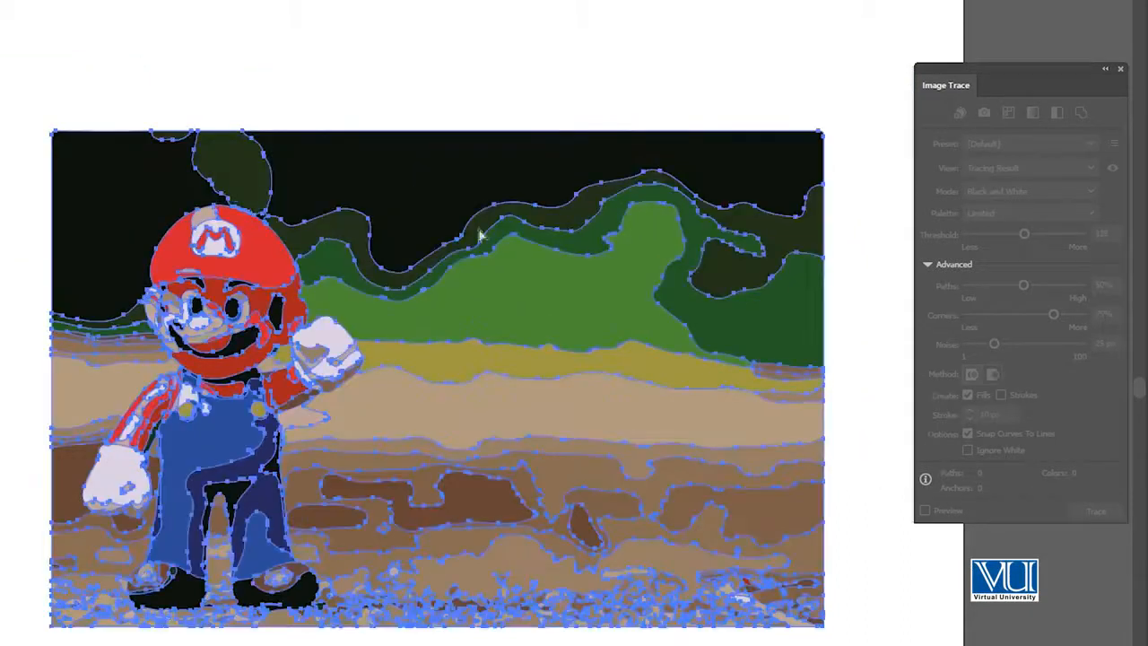
key("ctrl+z")
key("ctrl+z")
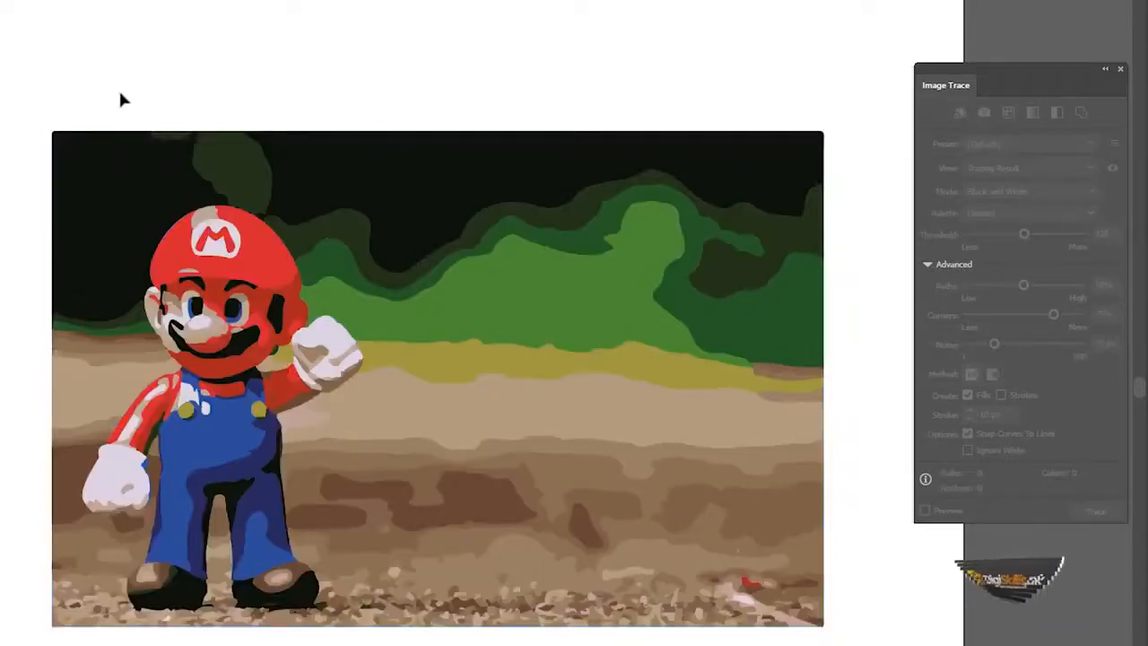
Delete the traced cartoon and place the watch image from the file folder onto the artboard
mouse_move(41, 108)
left_mouse_down()
mouse_move(909, 645)
mouse_move(889, 644)
left_mouse_up()
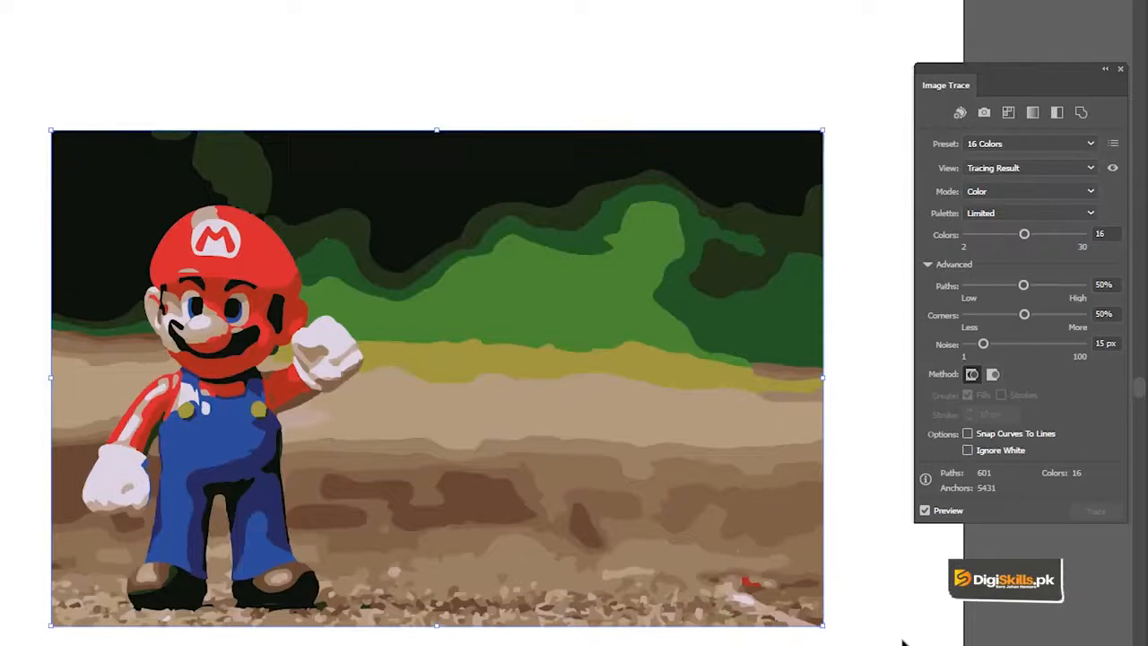
key("Delete")
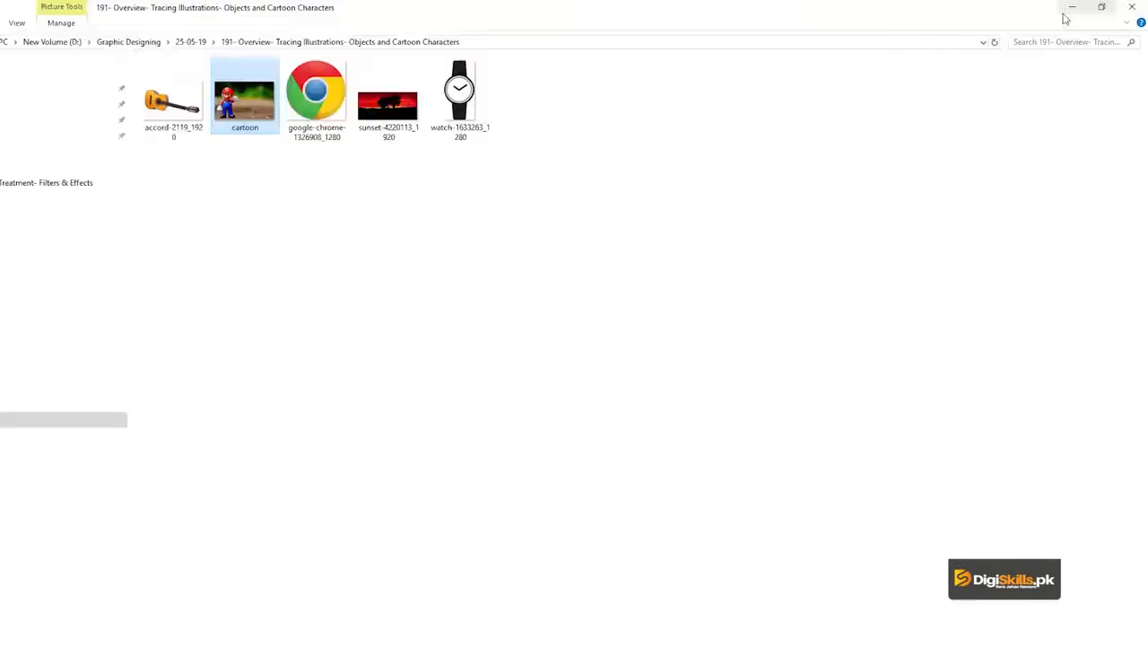
left_click_drag(460, 94, 604, 307)
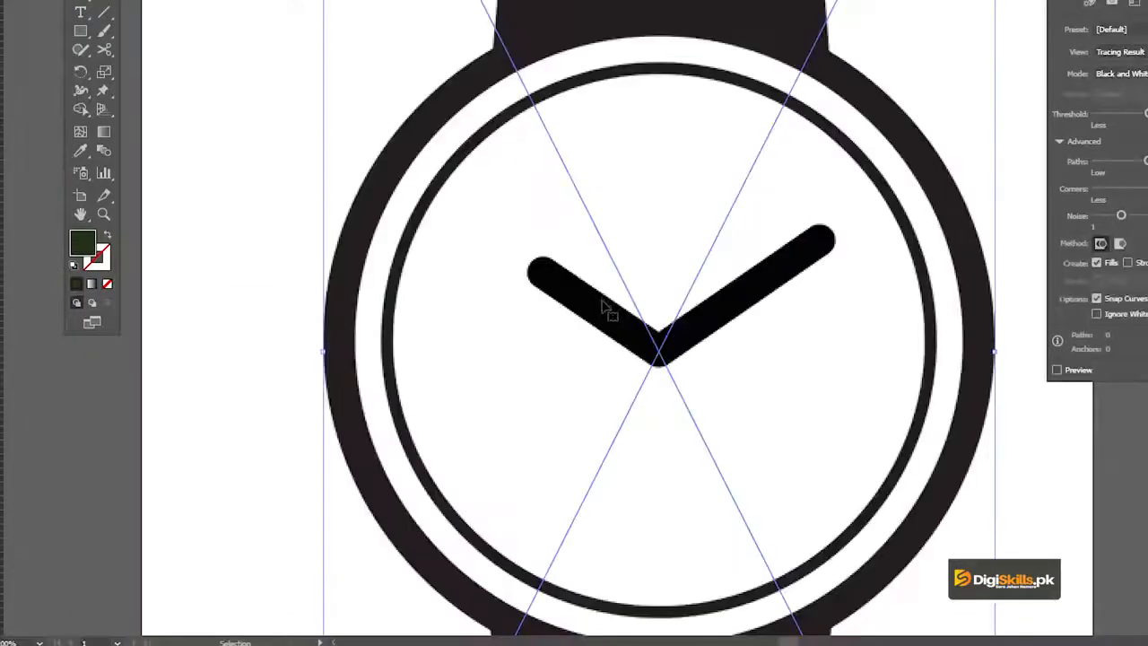
Scale the watch image down proportionally to about 6.5 in tall within the artboard and embed it
left_click(608, 294, "alt")
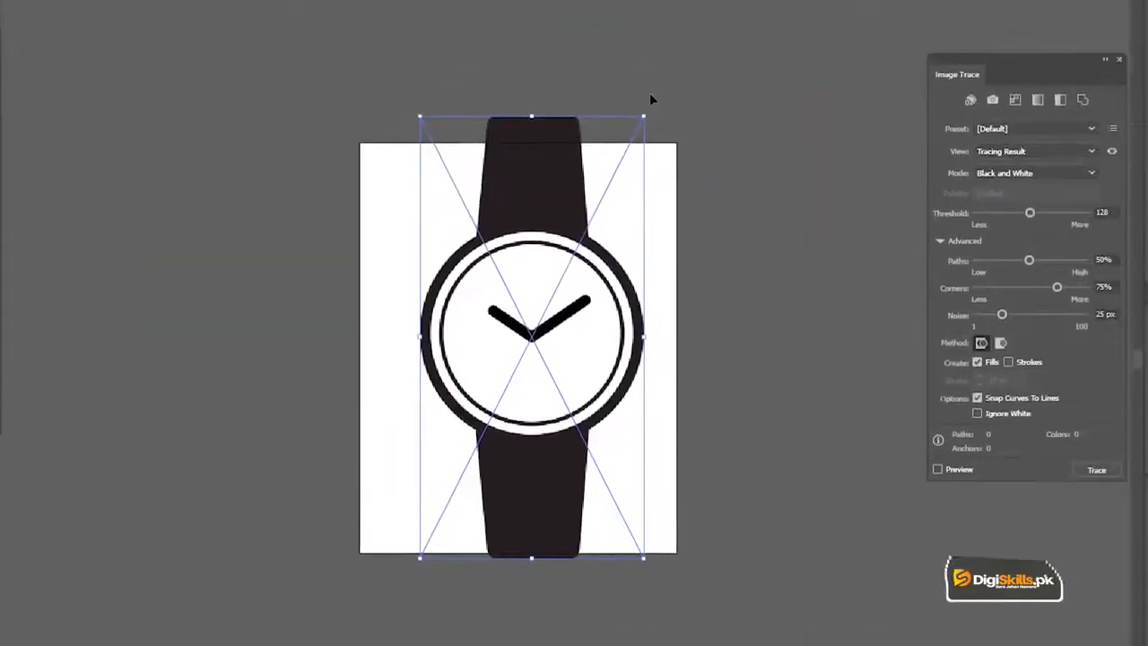
left_click_drag(762, 16, 714, 76)
left_click_drag(578, 190, 578, 190)
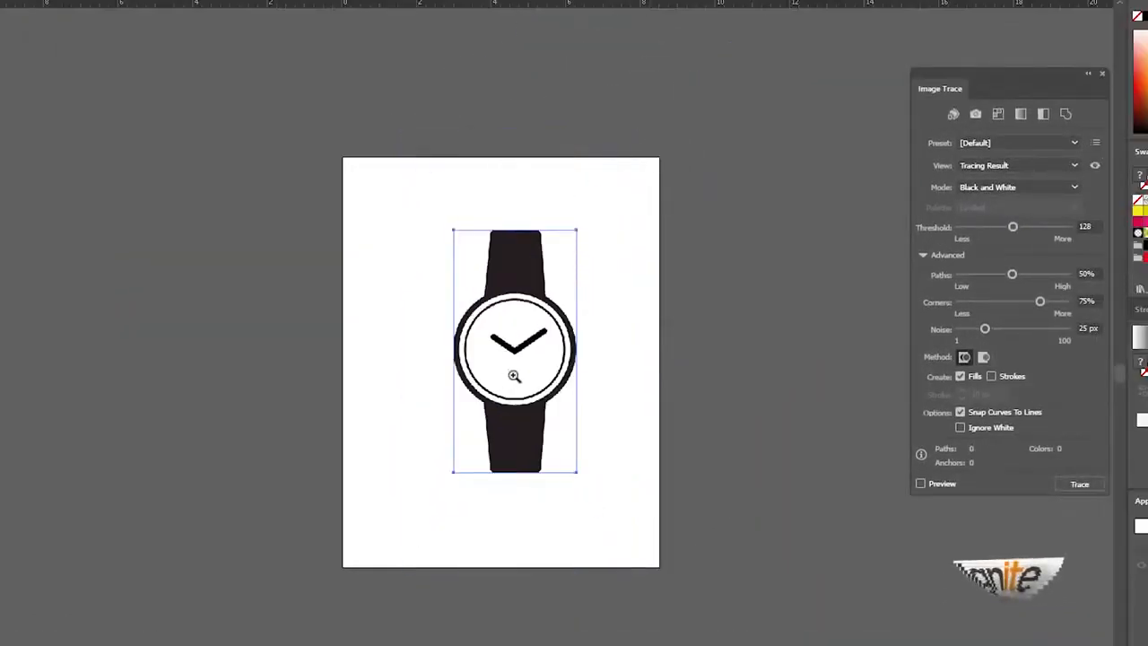
Trace the embedded watch image with the Black and White Logo preset
left_click(515, 376)
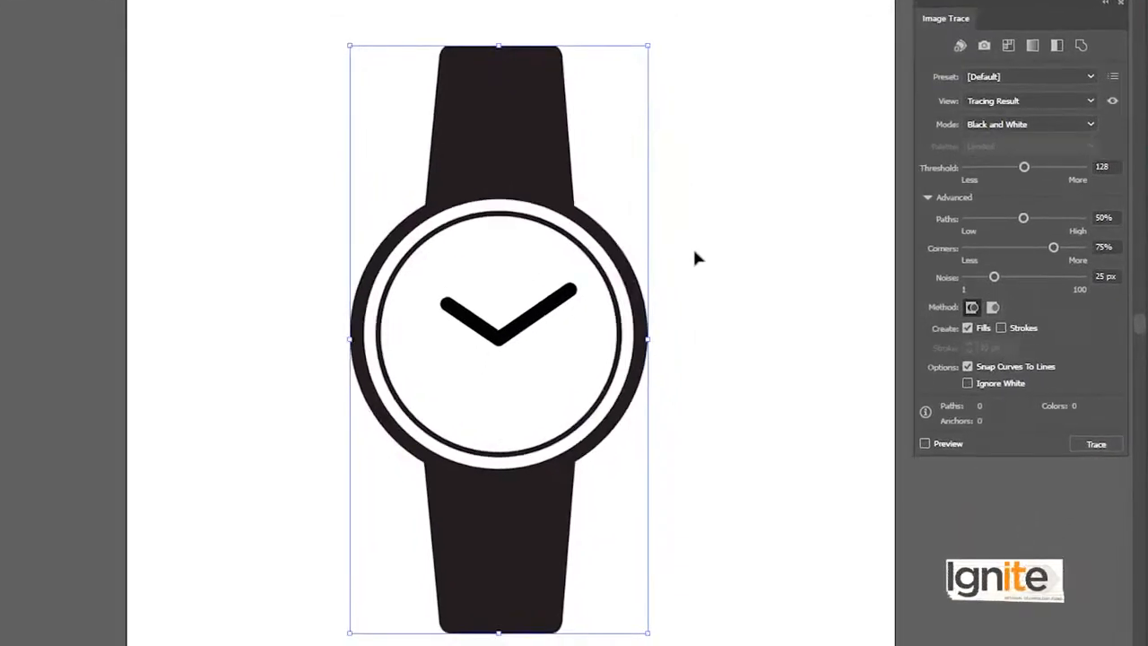
left_click(541, 381)
scroll(536, 292, "up", 2)
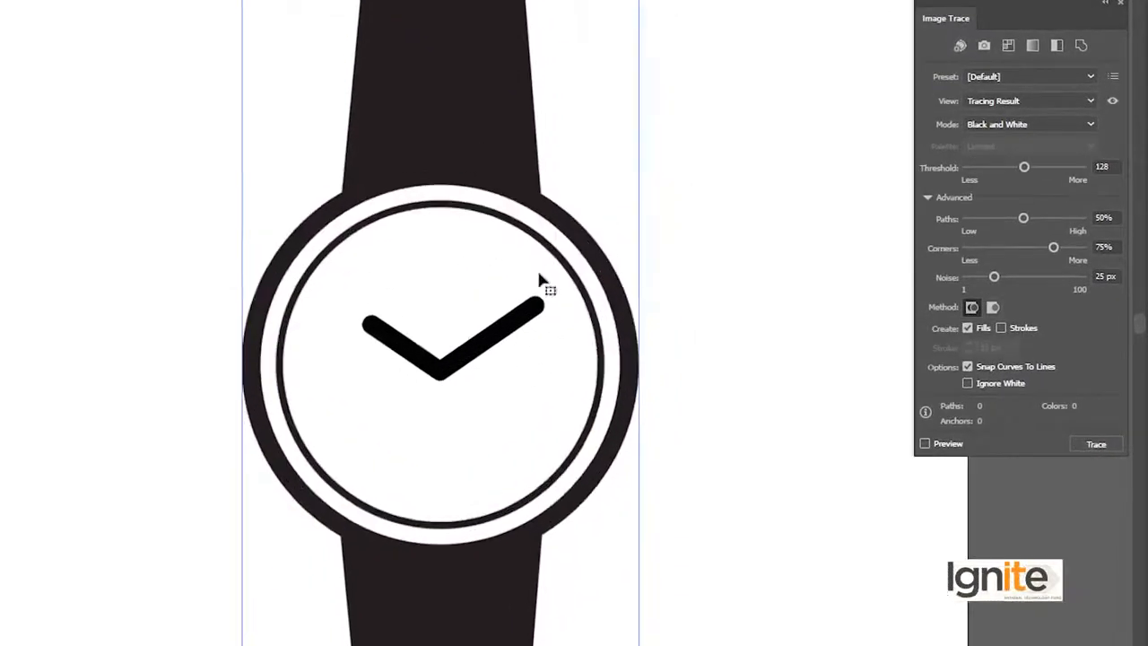
left_click(458, 327, "alt")
left_click_drag(467, 286, 475, 259)
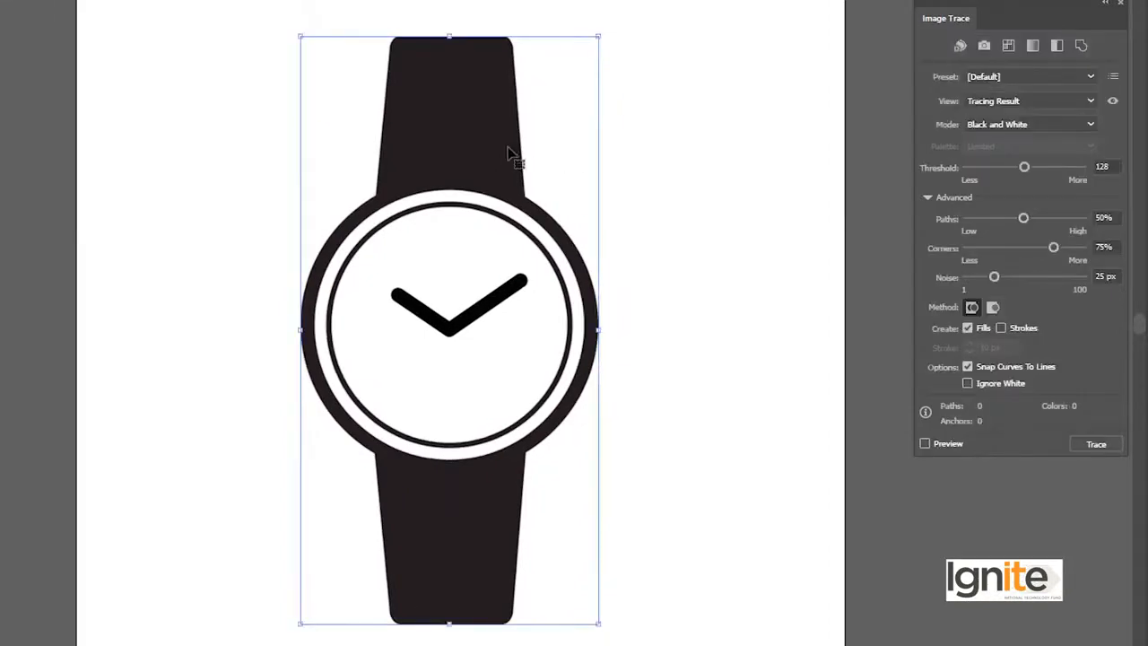
left_click(981, 77)
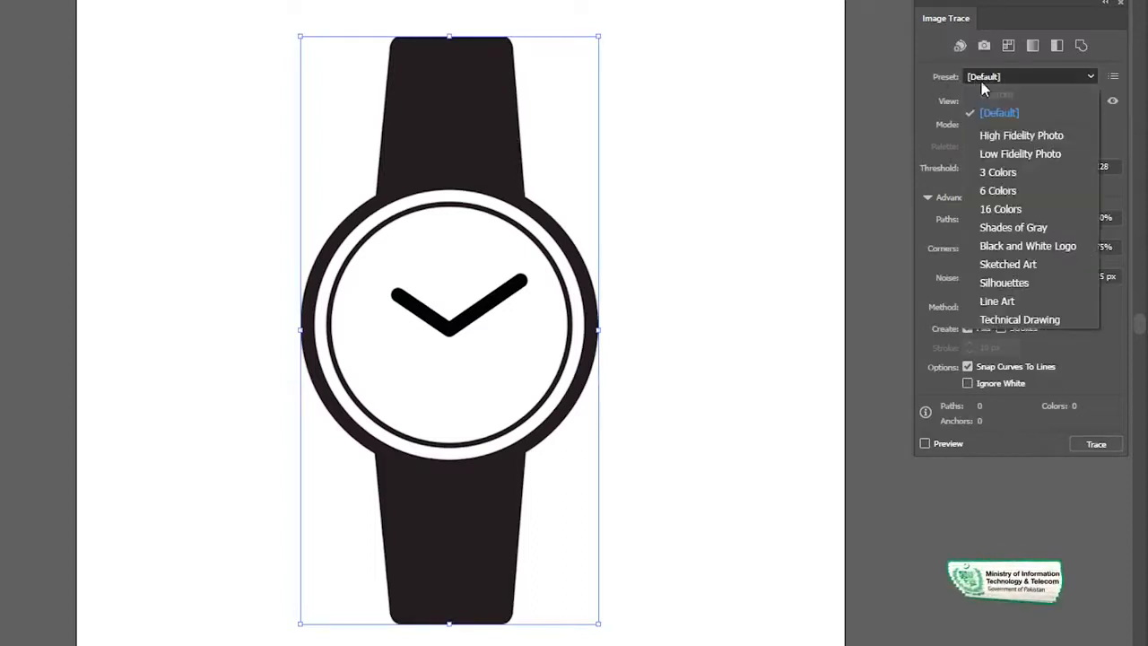
left_click(1016, 255)
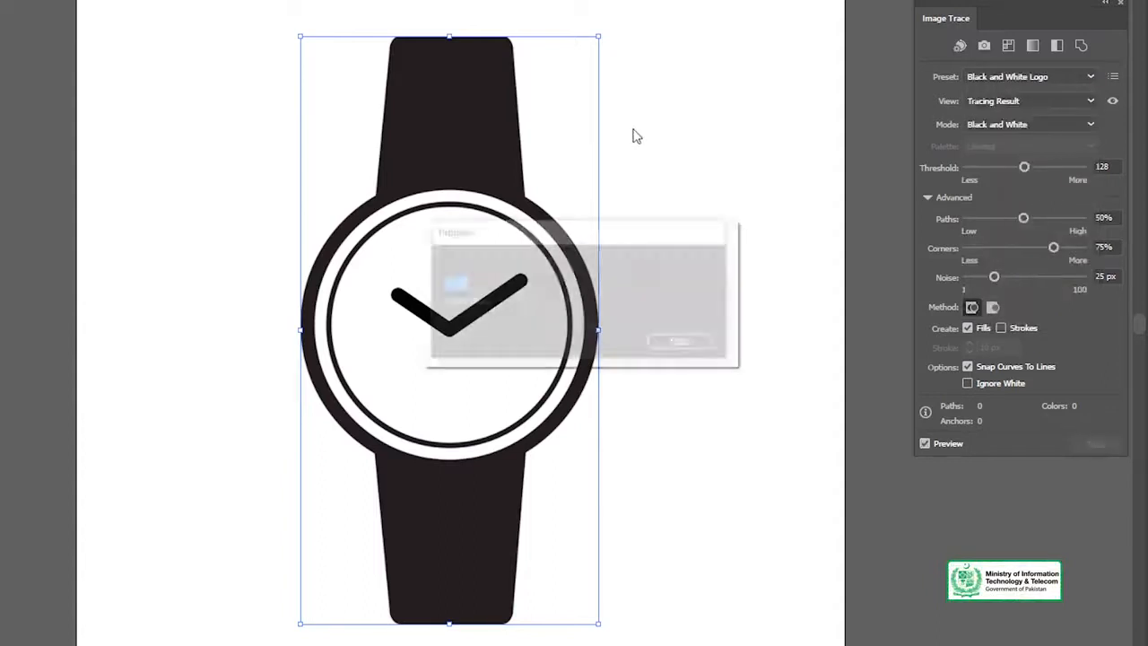
Examine the traced watch hands up close and undo the tracing
key("z")
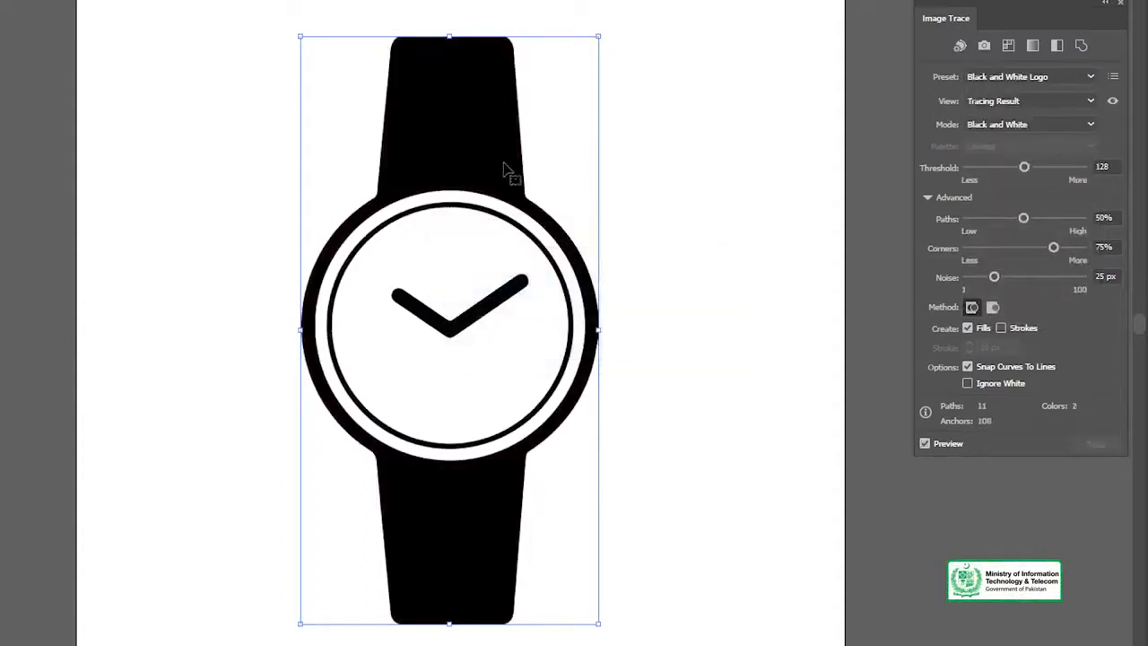
left_click(478, 187)
left_click(554, 408)
left_click_drag(474, 378, 551, 244)
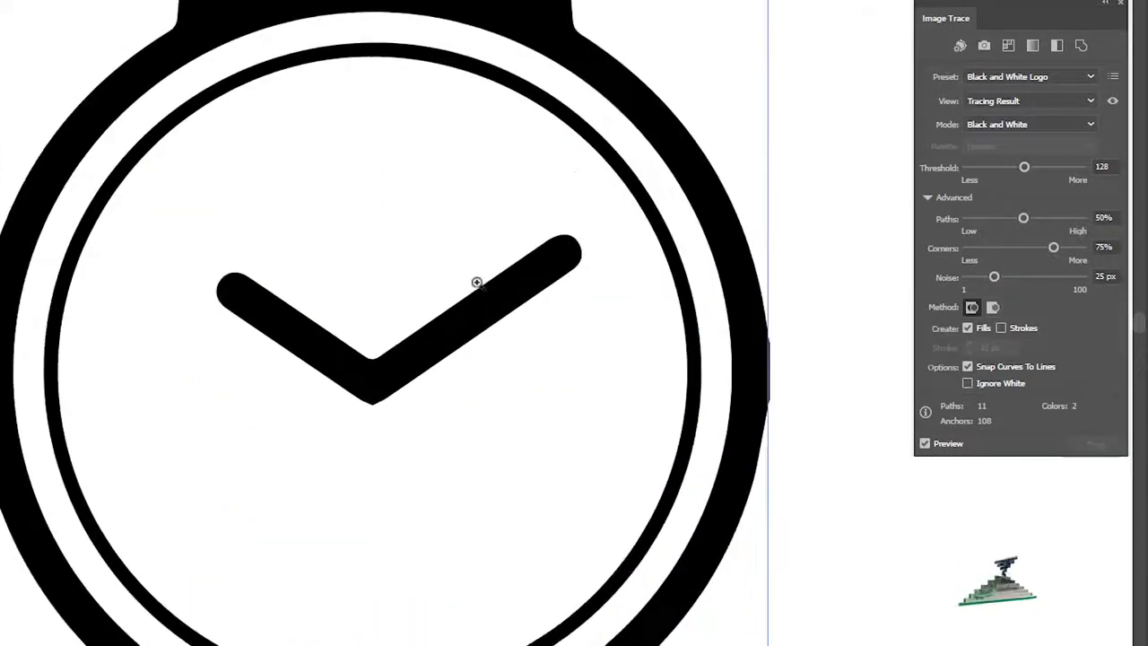
left_click(476, 282)
key("ctrl+z")
Check the edges of the original watch hands up close and trace the image again with the Black and White Logo preset
left_click(403, 321)
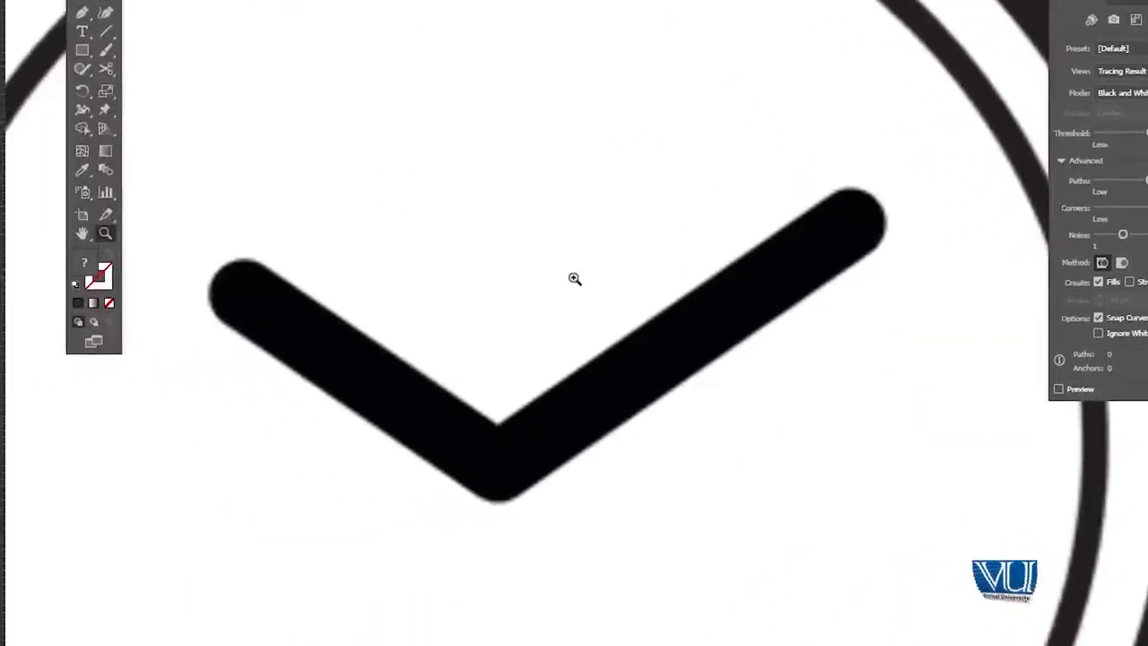
left_click(402, 322)
left_click_drag(501, 328, 519, 260)
left_click(625, 277, "alt")
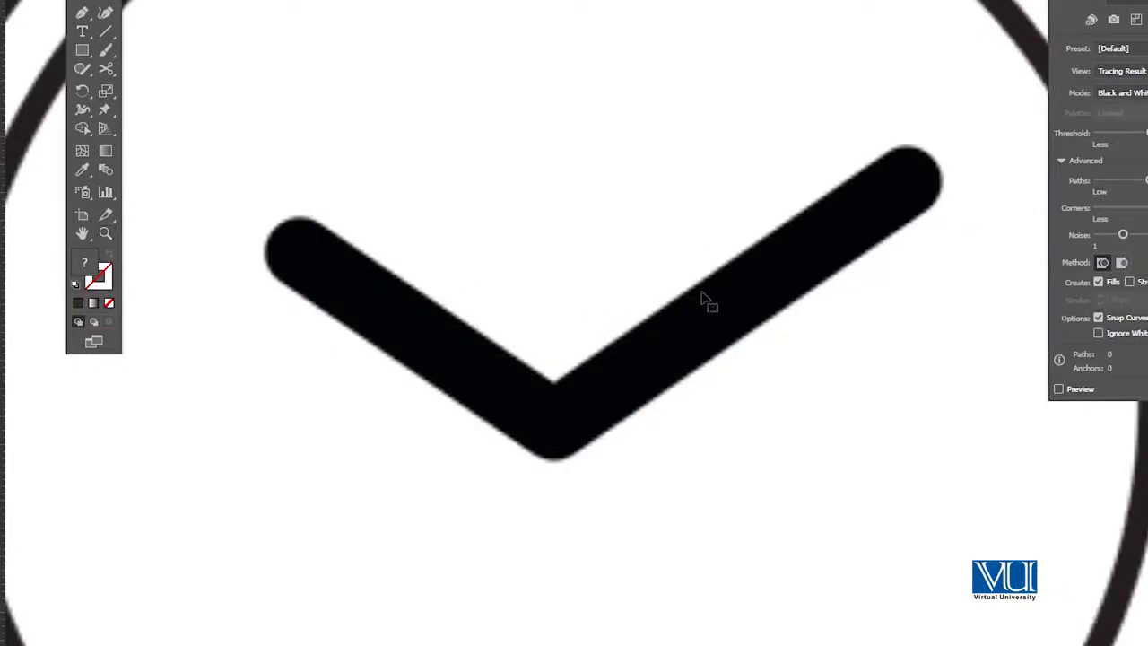
left_click(1135, 48)
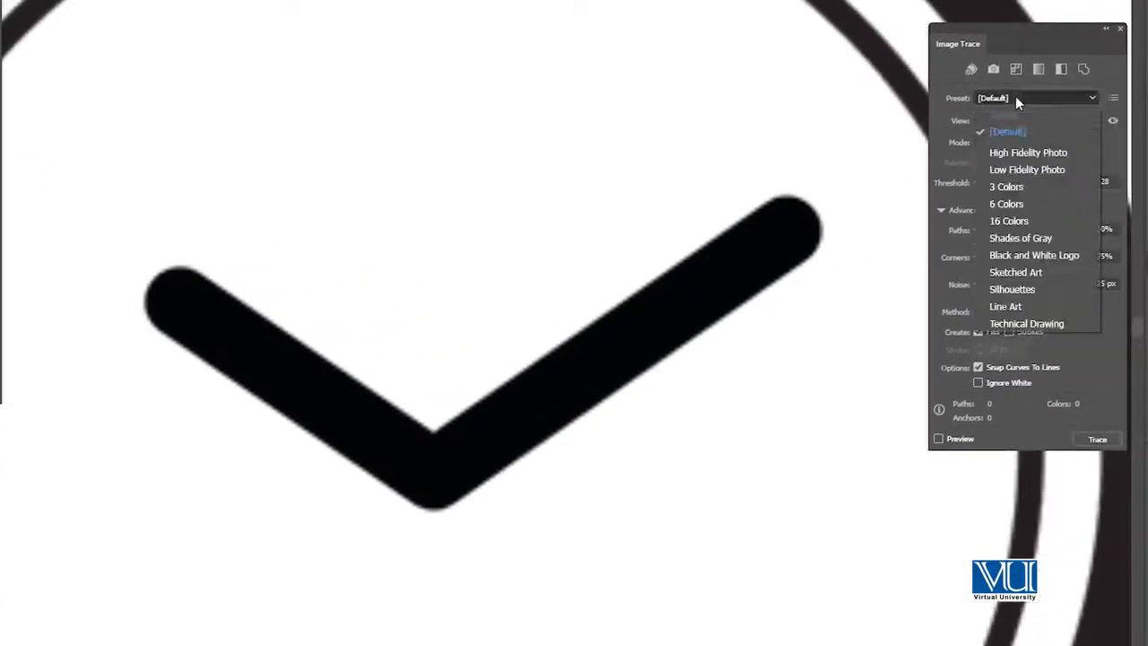
left_click(1027, 257)
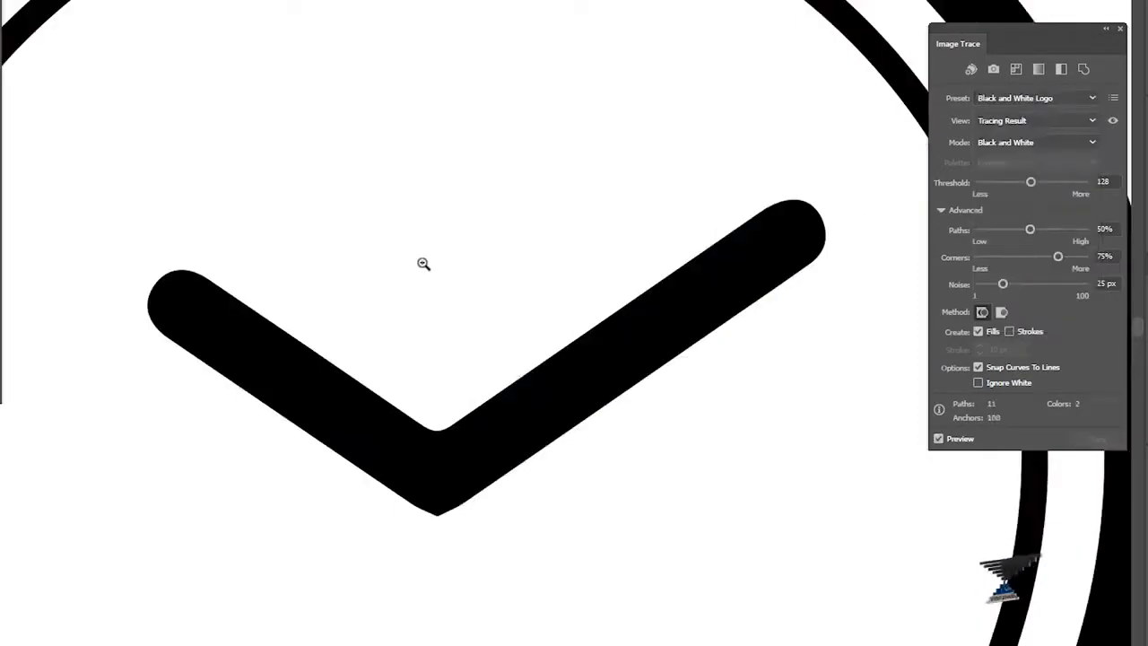
Expand the watch tracing into editable vector paths and deselect them
key("ctrl+minus")
key("ctrl+minus")
key("ctrl+minus")
key("ctrl+minus")
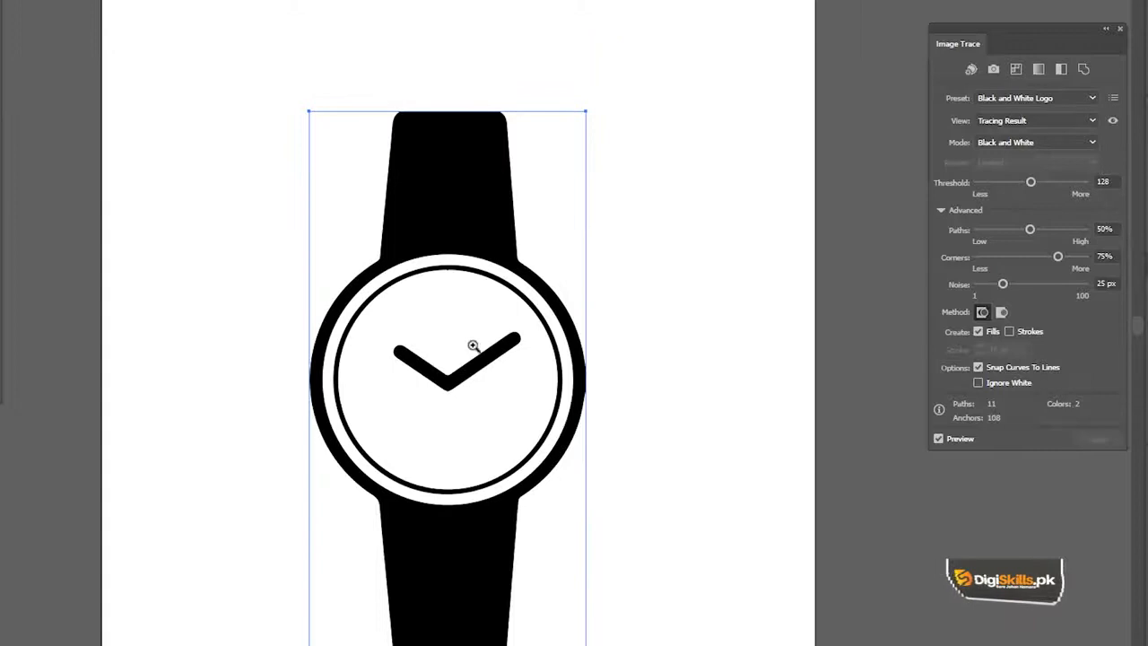
mouse_move(501, 341)
left_mouse_down()
mouse_move(515, 278)
mouse_move(496, 269)
left_mouse_up()
left_click(464, 304, "ctrl")
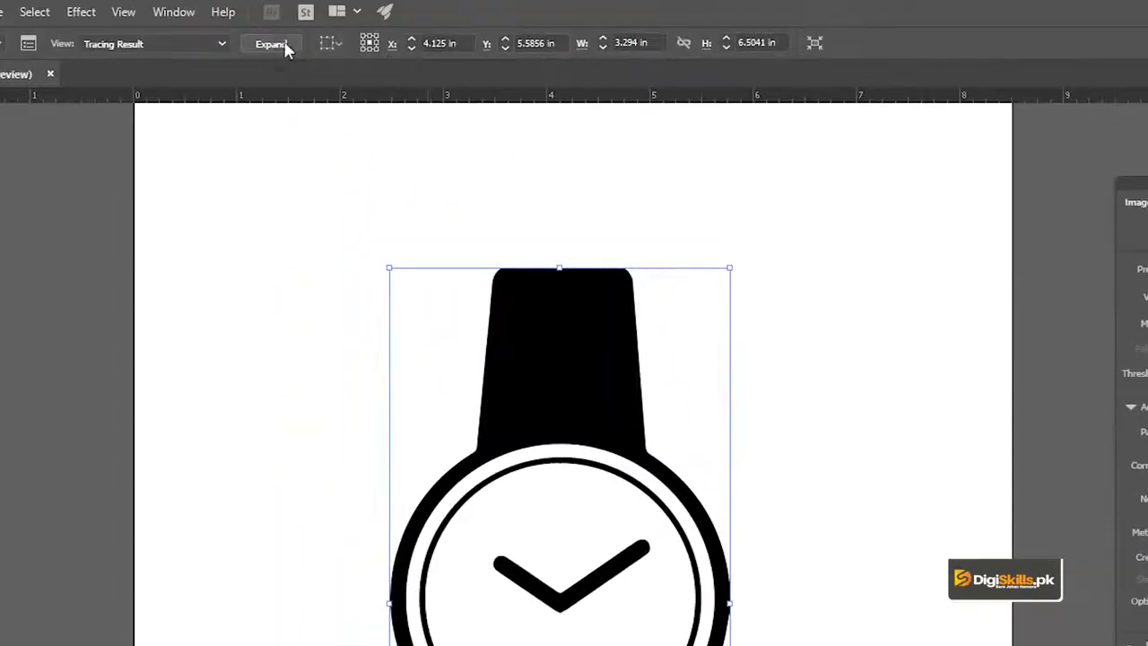
left_click(284, 44)
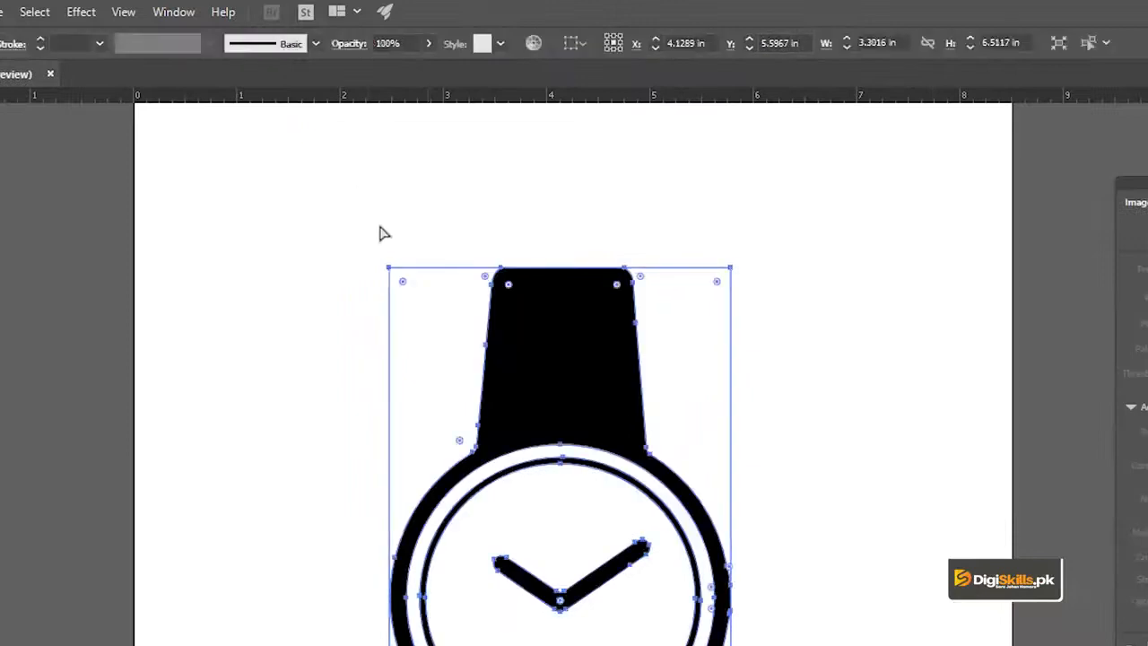
left_click(325, 222, "ctrl")
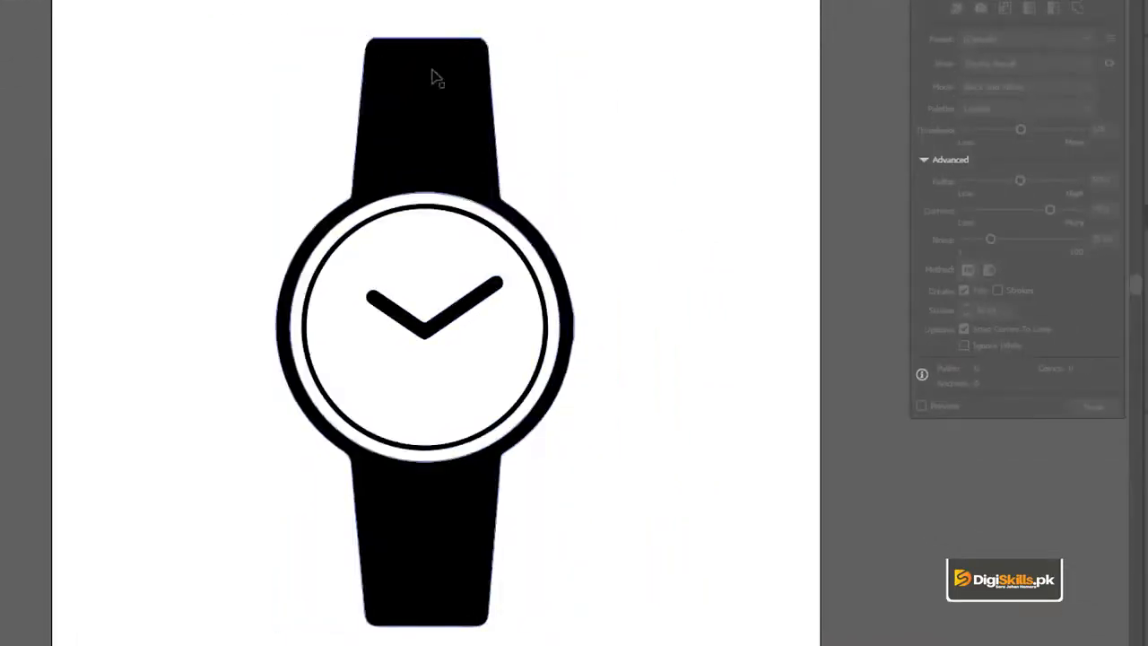
Pull the expanded watch apart, moving the black strap-and-case shape right of the dial and the white watch silhouette left of it
left_click_drag(433, 78, 508, 101)
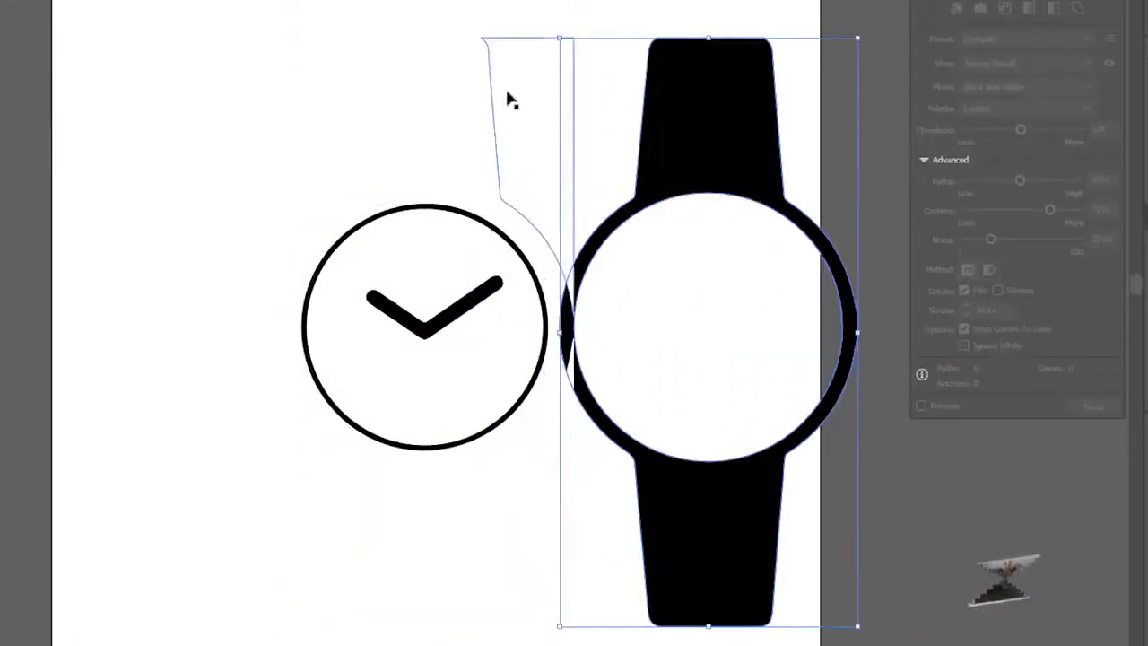
left_click_drag(553, 19, 210, 75)
key("ctrl+z")
key("ctrl+z")
mouse_move(535, 94)
left_mouse_down()
mouse_move(223, 90)
mouse_move(379, 120)
mouse_move(368, 126)
left_mouse_up()
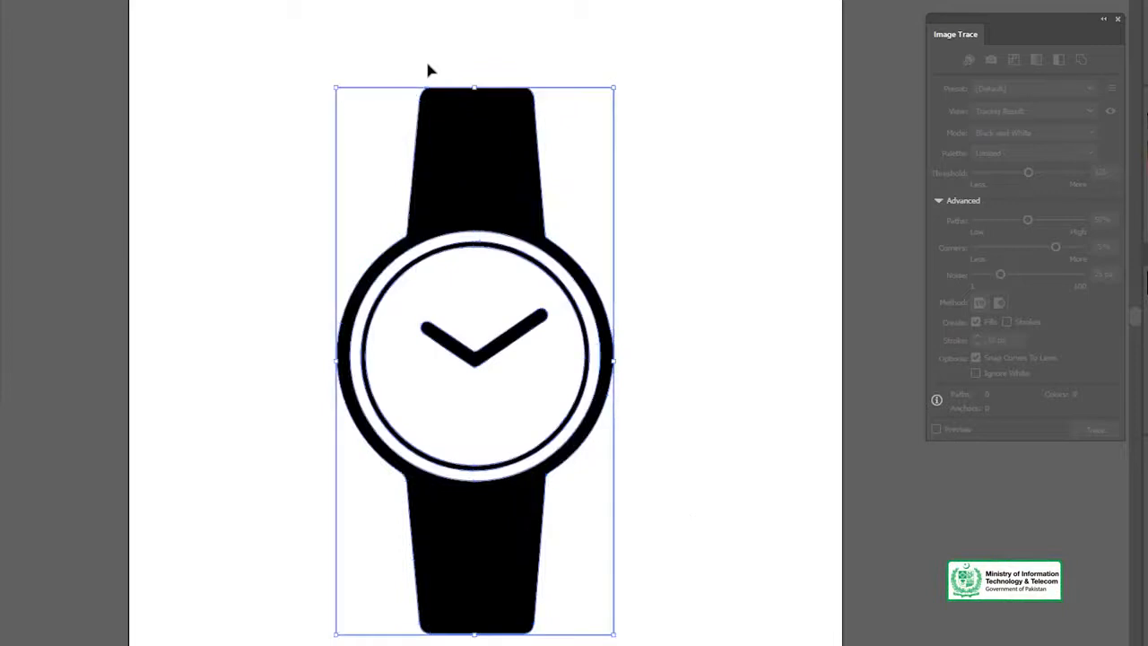
Clear the watch shapes, place the guitar image accord-2119_1920 from the file folder onto the artboard and embed it
left_click(423, 48)
left_click(523, 169)
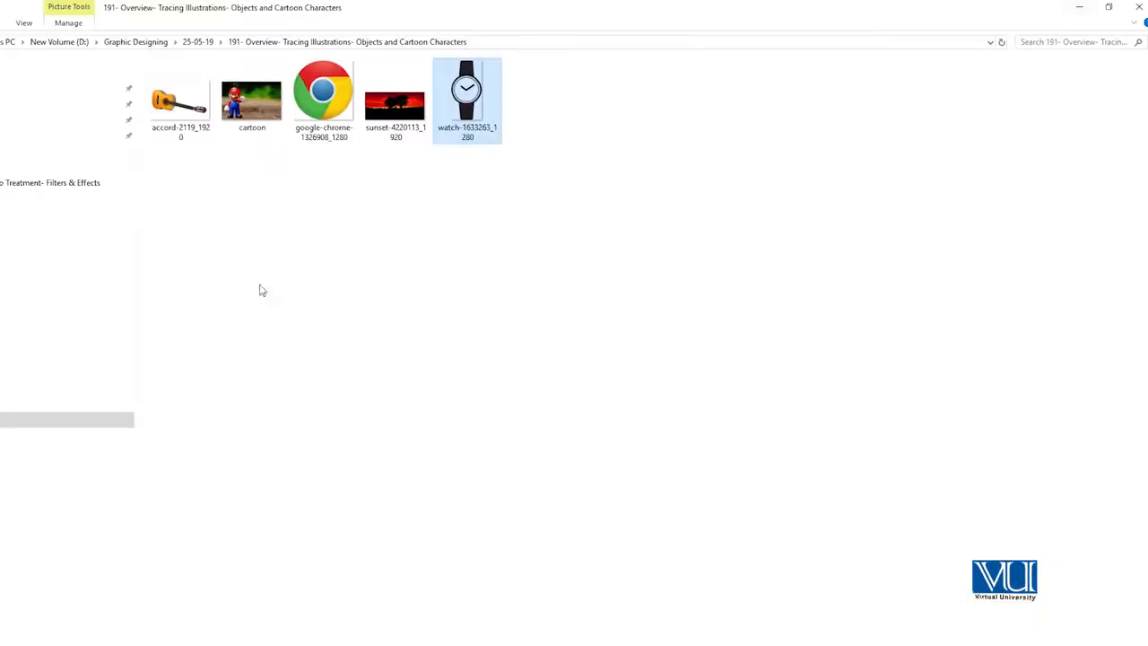
left_click_drag(180, 100, 382, 645)
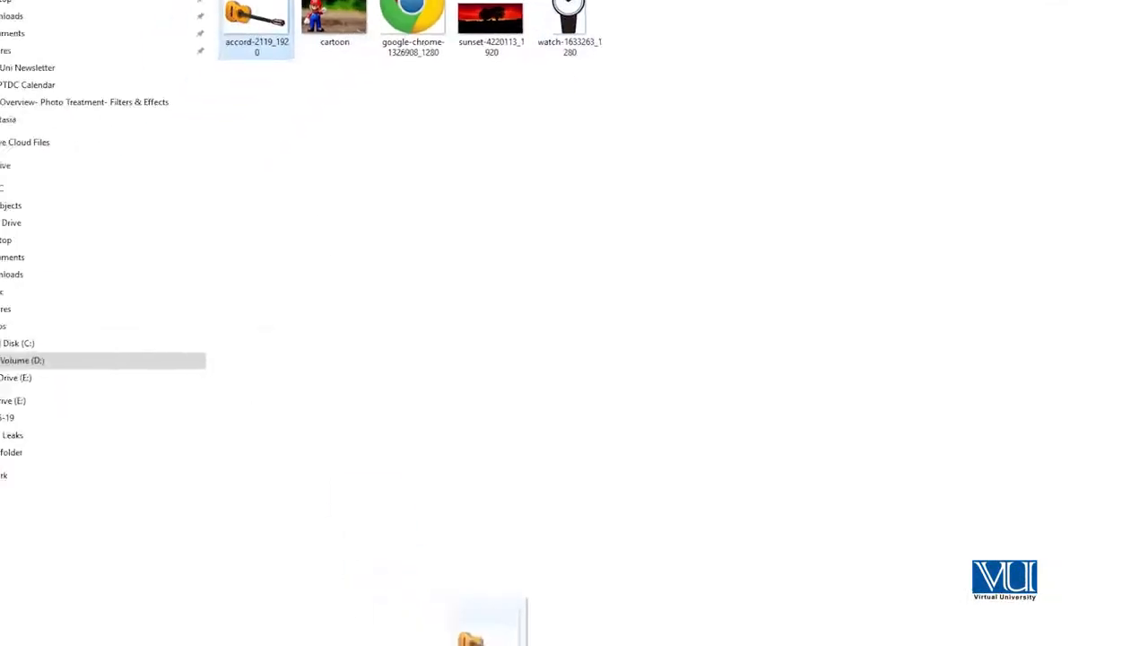
left_click_drag(520, 632, 613, 209)
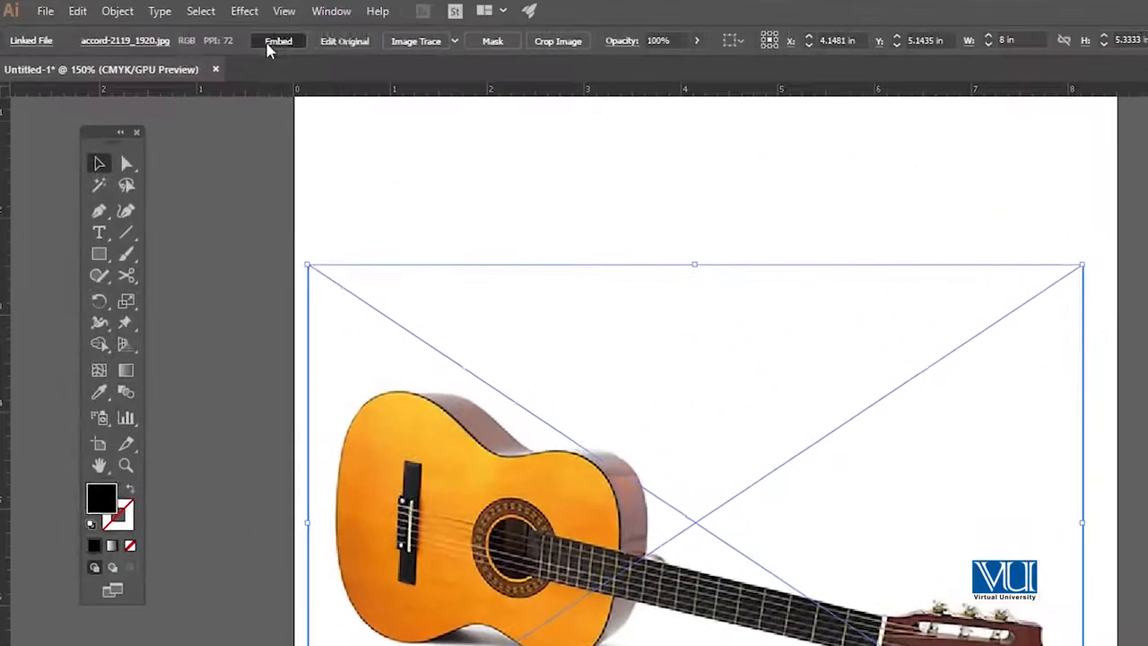
left_click(277, 40)
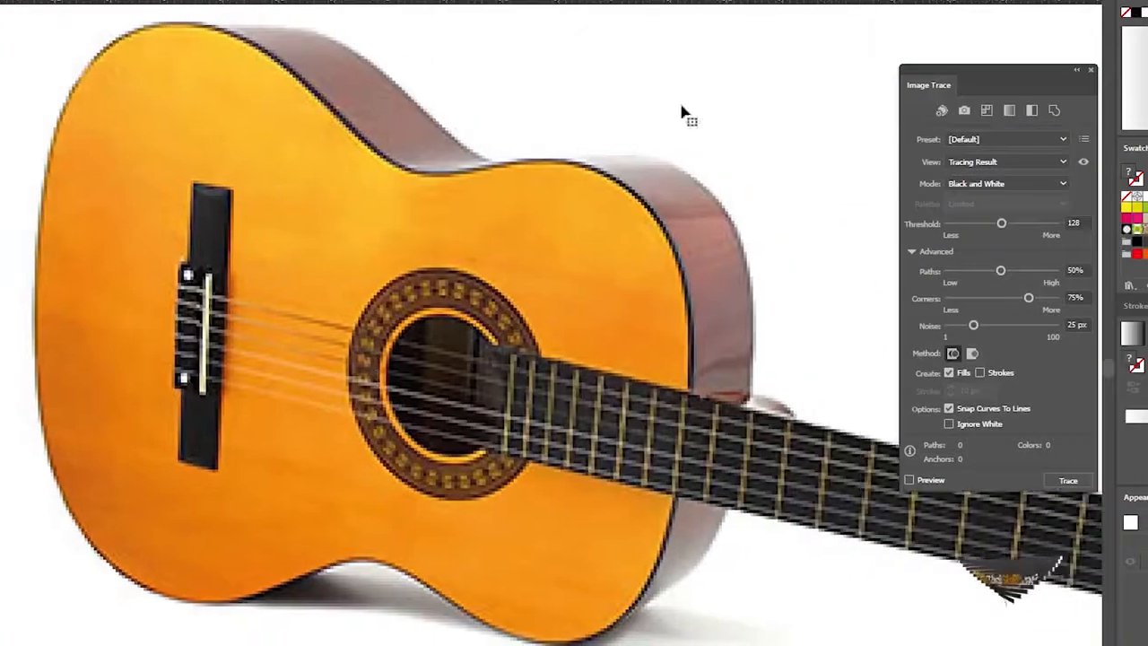
Trace the guitar image with the Low Fidelity Photo preset and examine the traced body and neck
left_click(1029, 142)
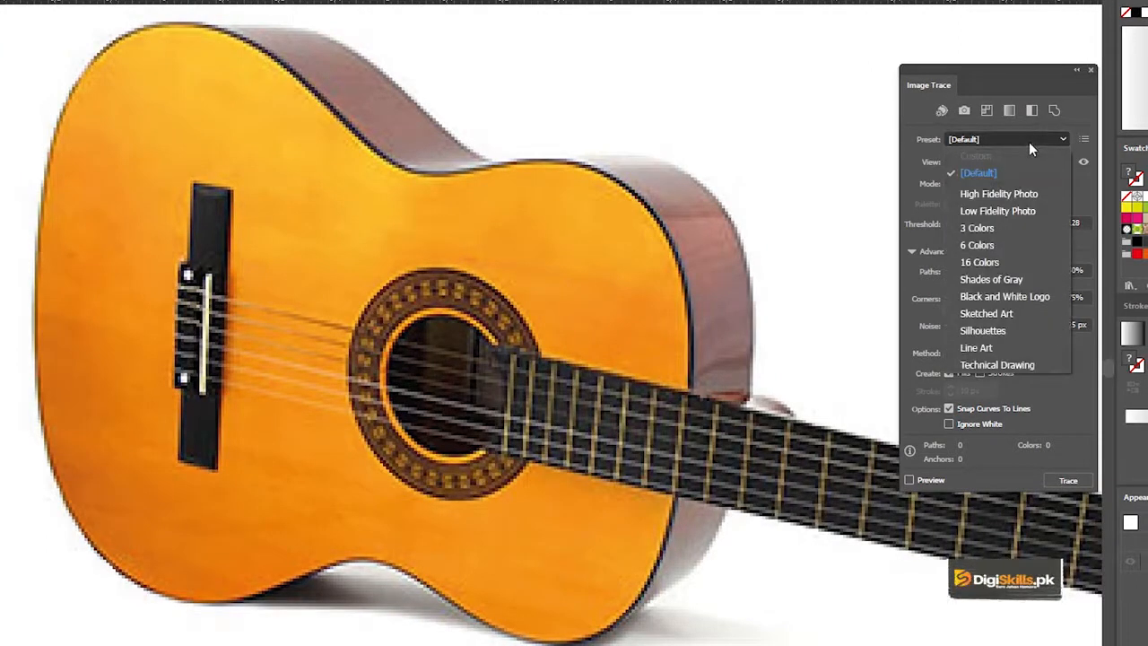
left_click(1004, 214)
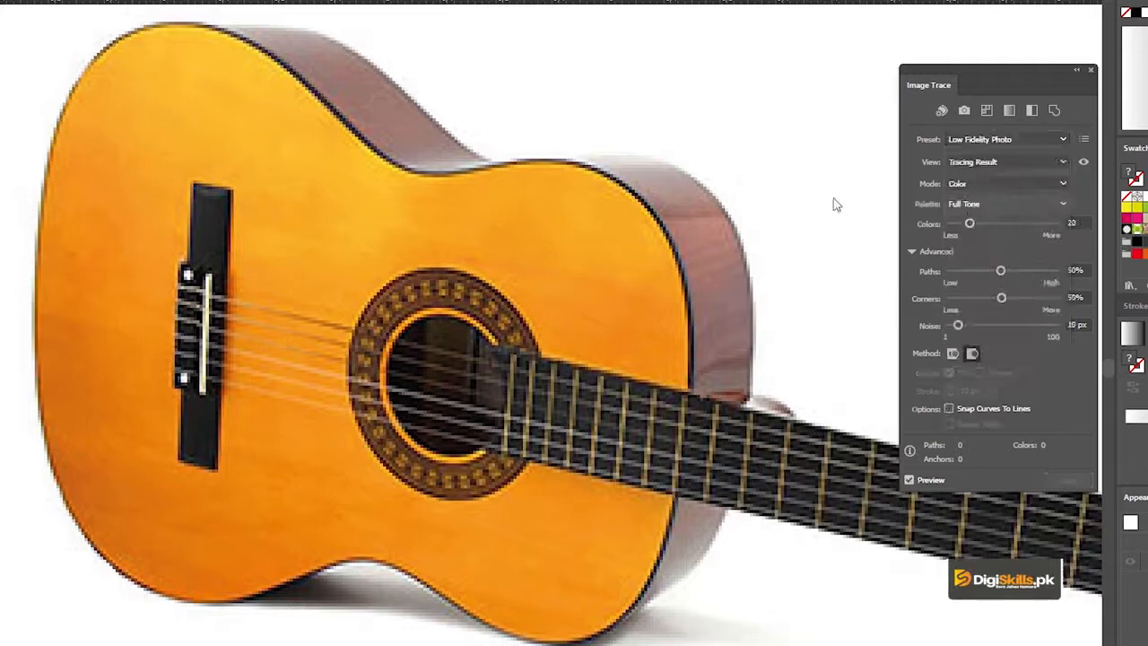
left_click_drag(744, 210, 701, 198)
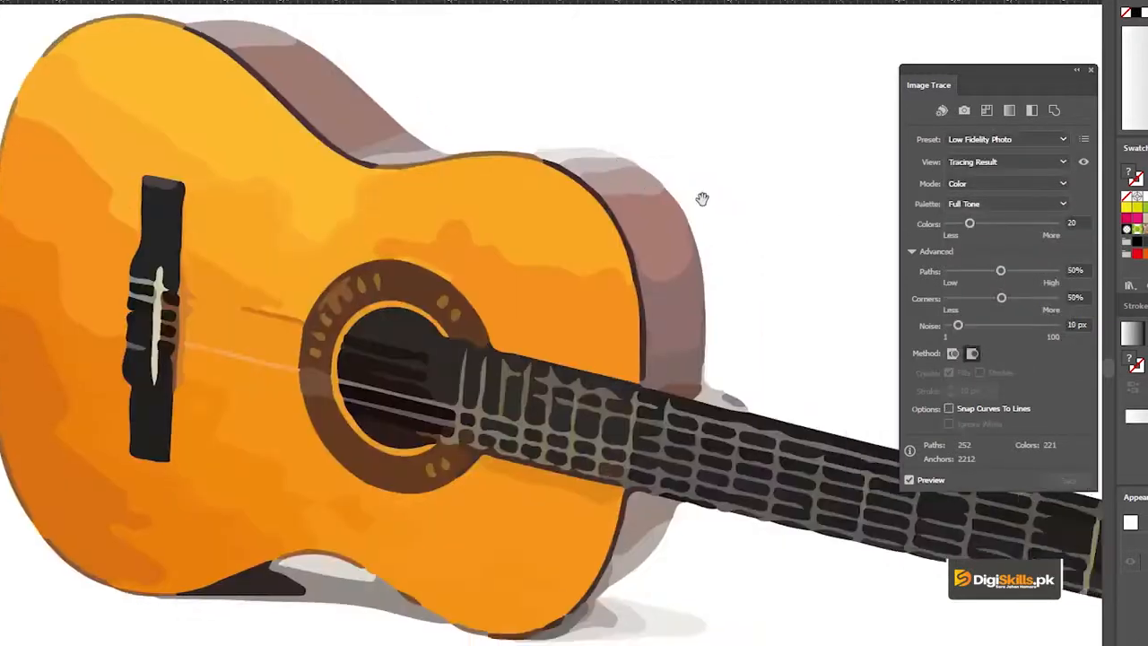
left_click(539, 308, "alt")
left_click(594, 317, "alt")
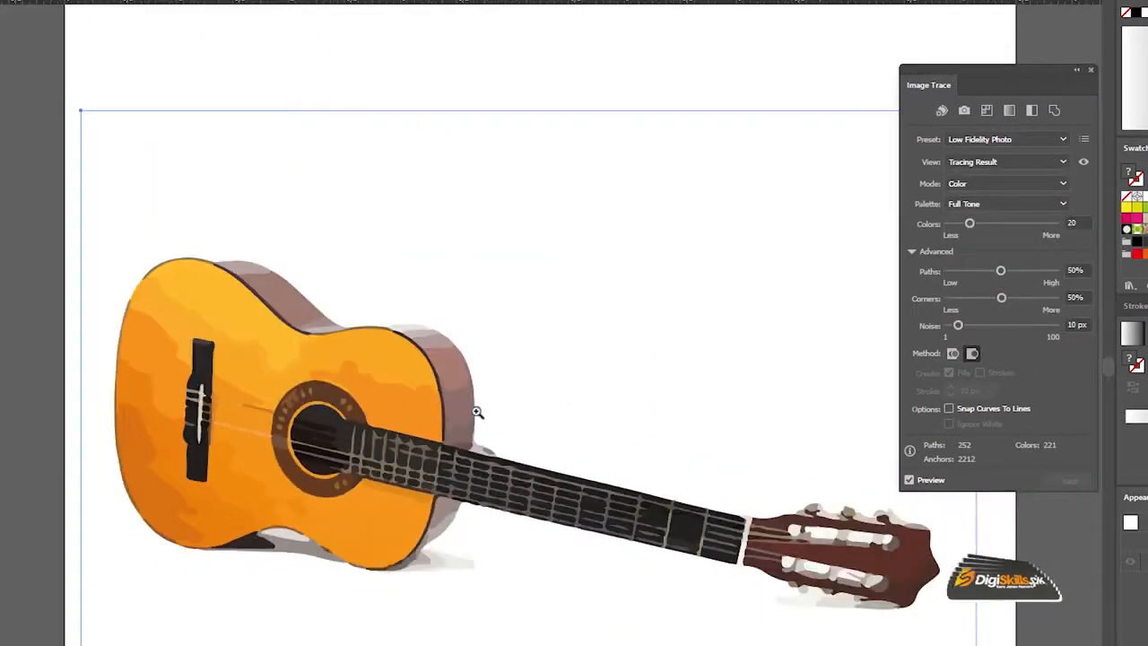
left_click(477, 411)
left_click_drag(474, 318, 517, 284)
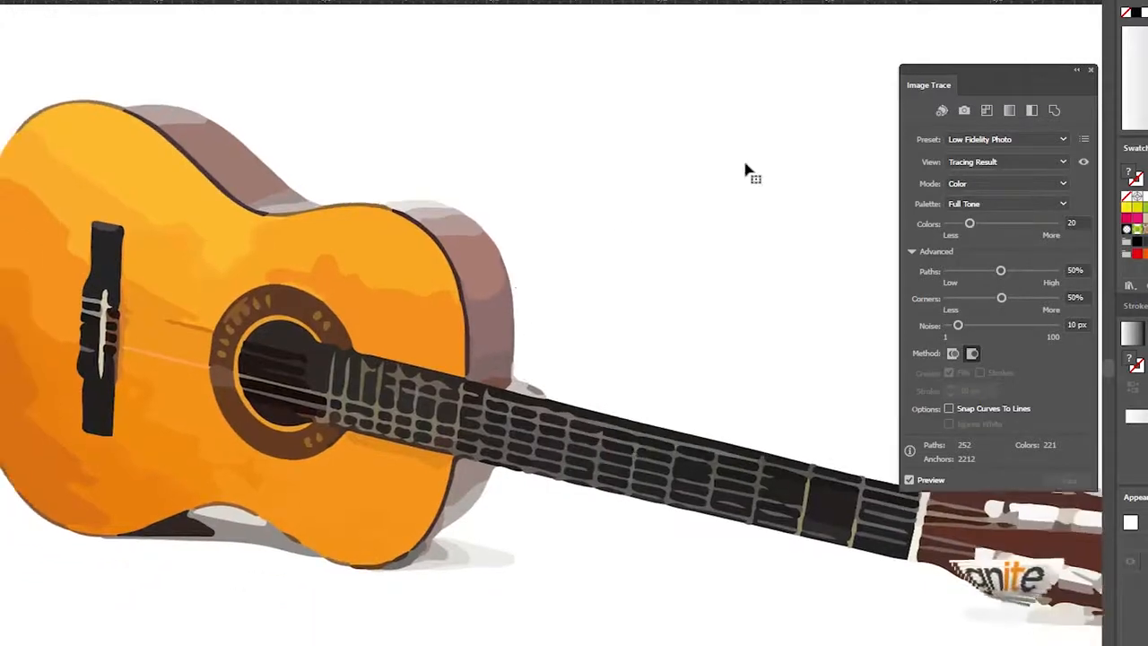
Display the guitar tracing as Tracing Result with Outlines and as Outlines only
left_click(973, 163)
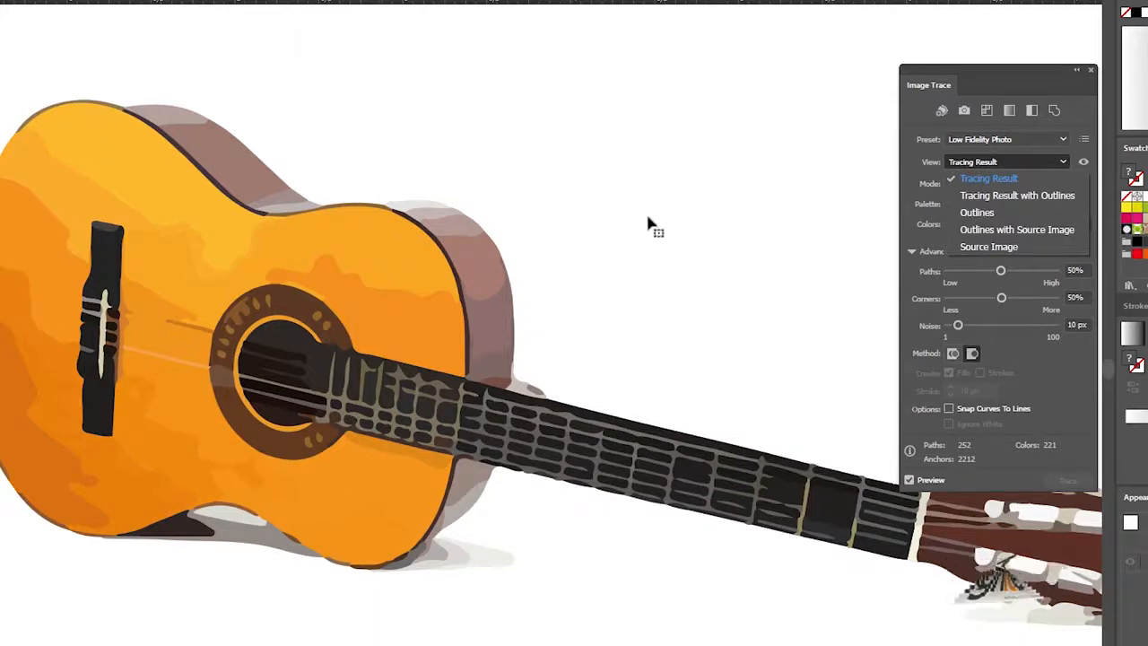
left_click(987, 197)
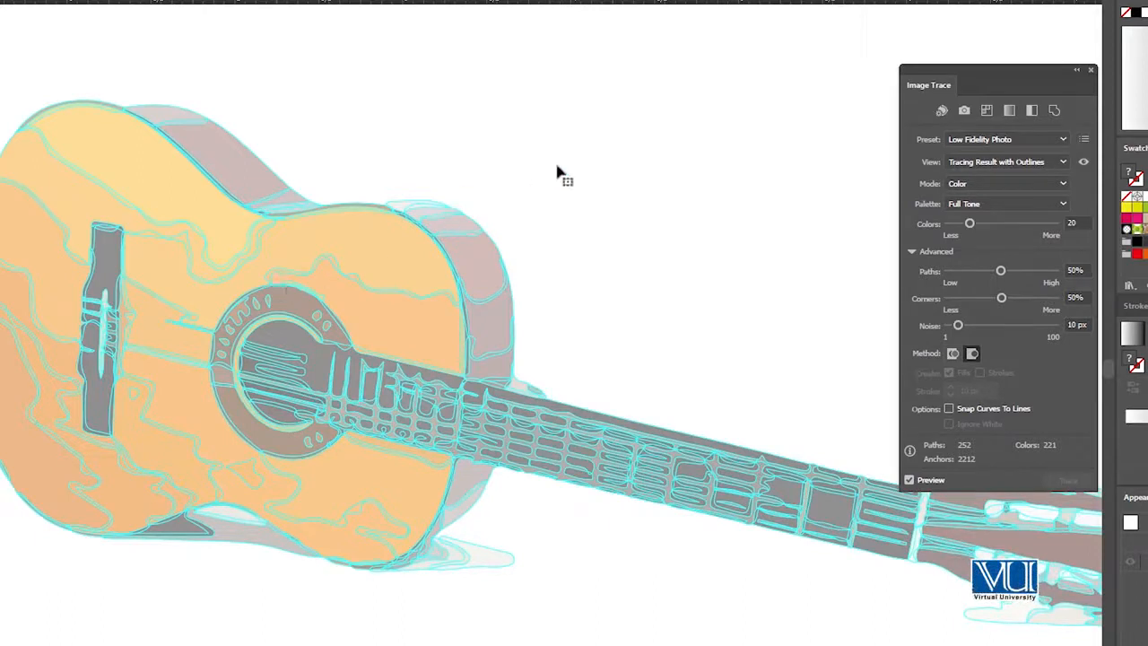
left_click(992, 165)
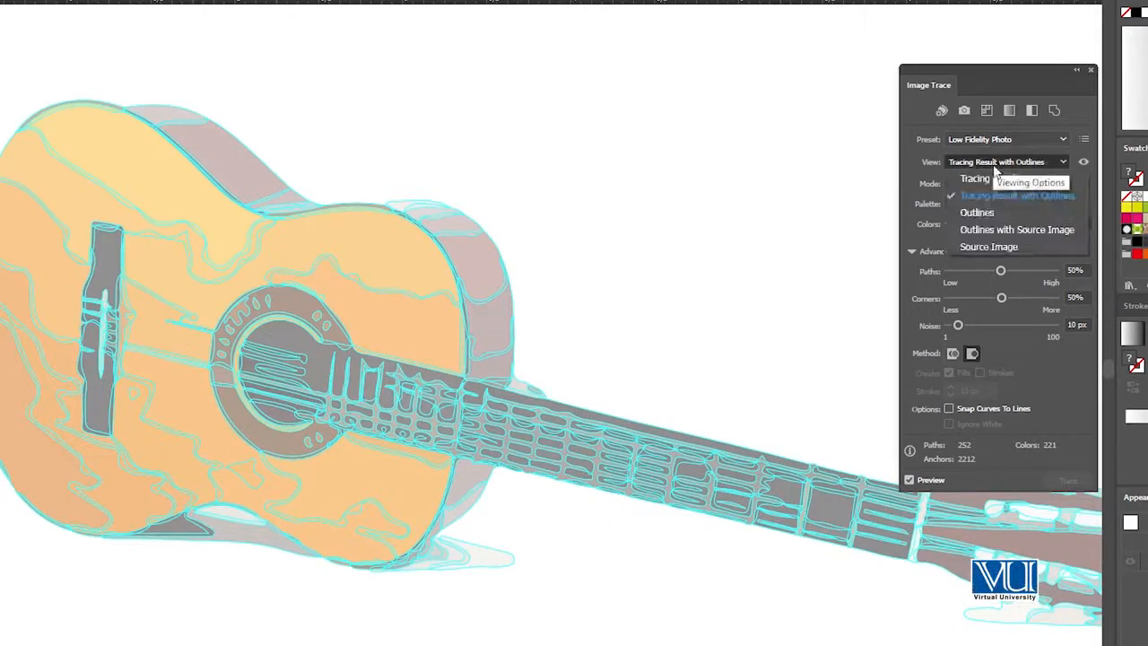
left_click(977, 213)
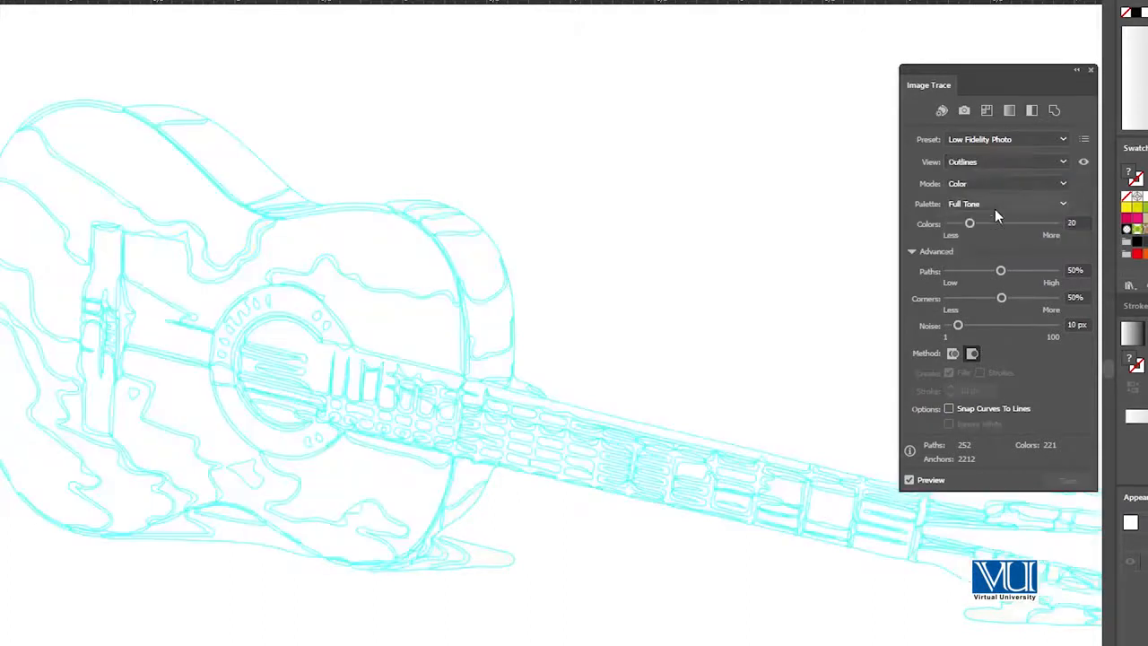
left_click_drag(625, 239, 598, 248)
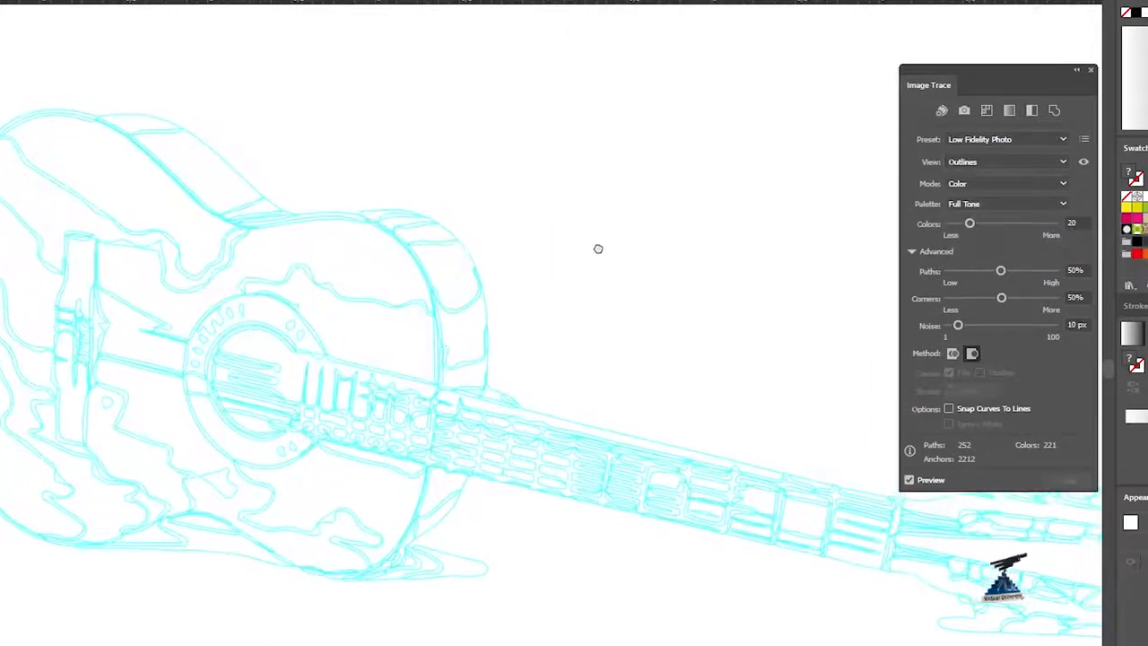
Compare the guitar tracing with its original using the Outlines with Source Image and Source Image views
left_click(971, 162)
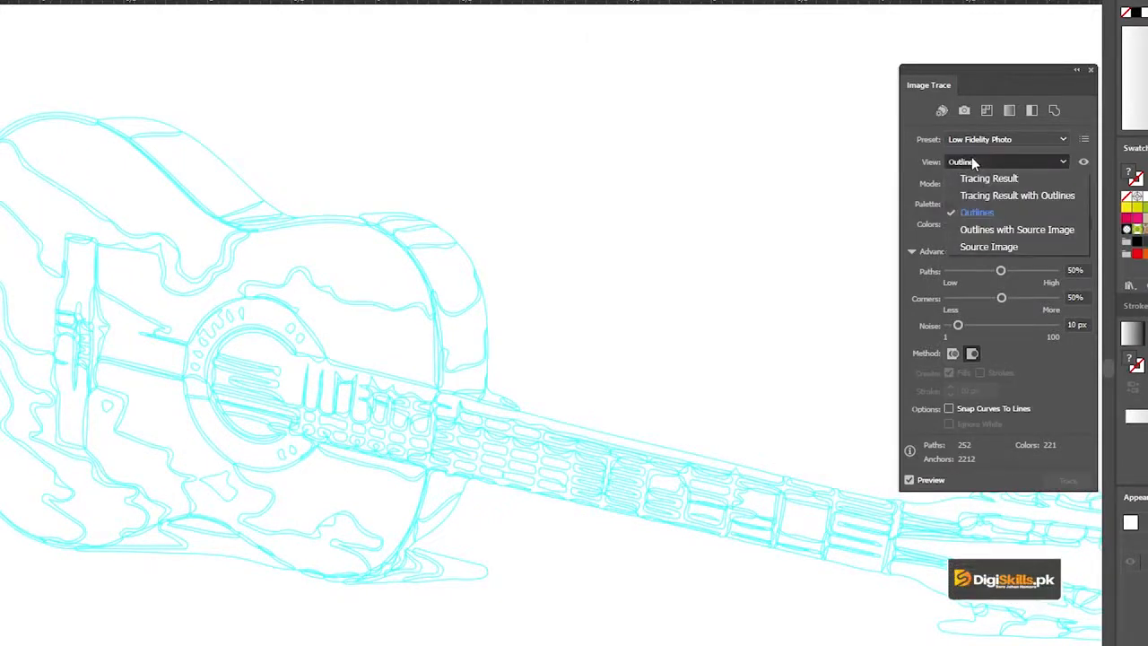
left_click(996, 231)
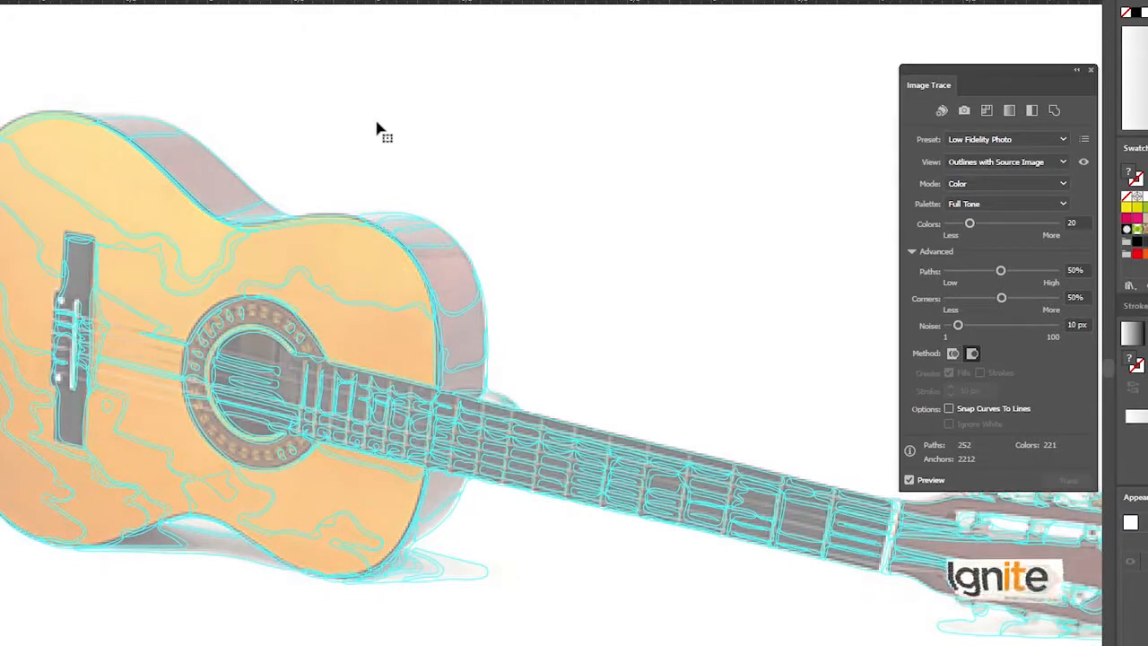
left_click(988, 161)
left_click(965, 249)
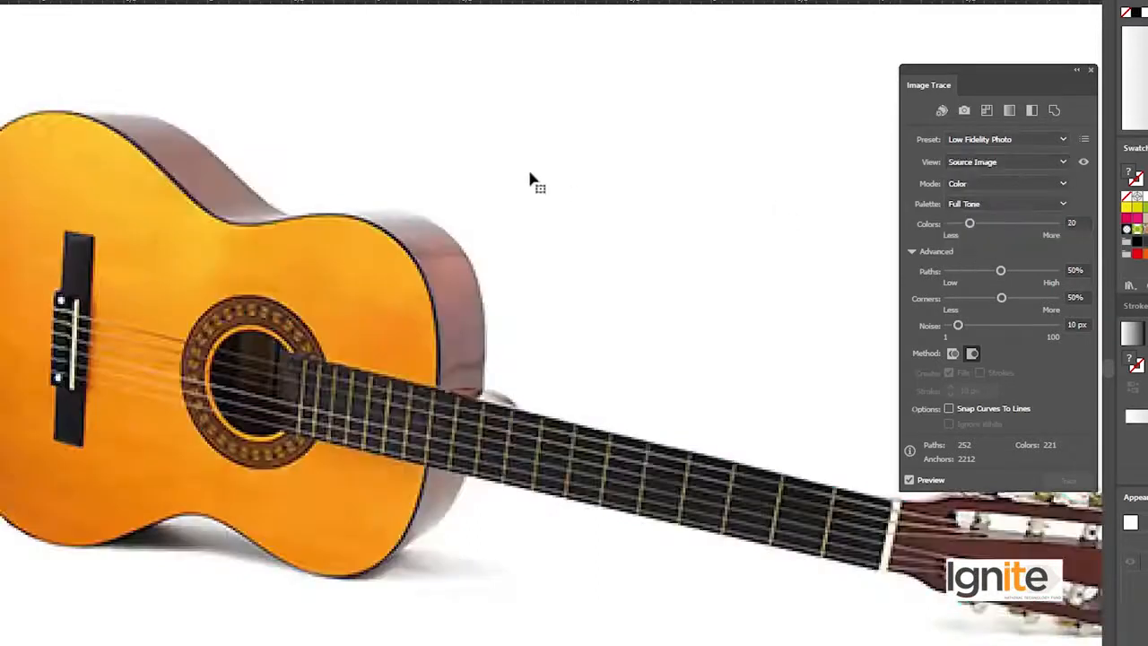
Return the guitar to the Tracing Result view and inspect the traced body up close
left_click(983, 159)
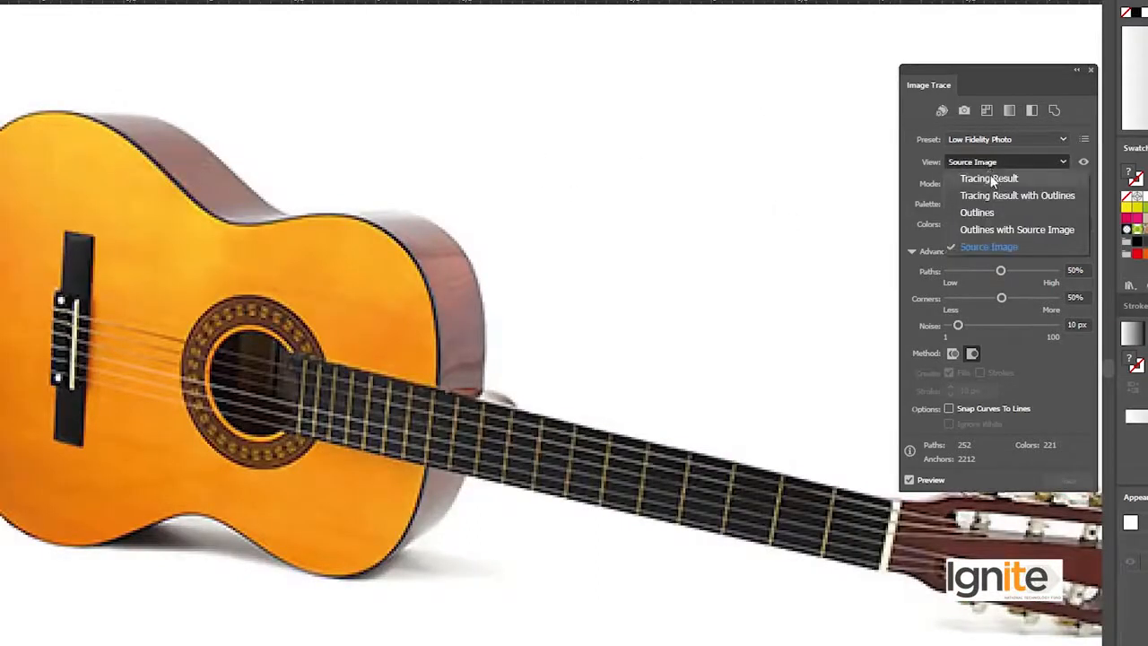
left_click(990, 178)
left_click(244, 330)
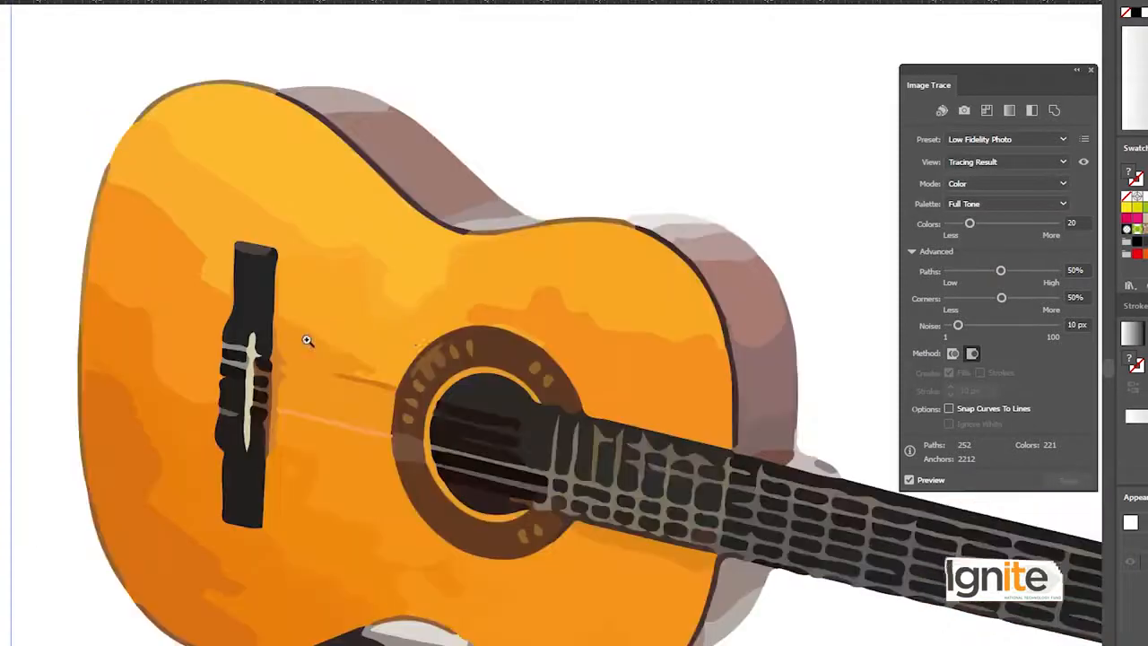
left_click_drag(507, 295, 374, 257)
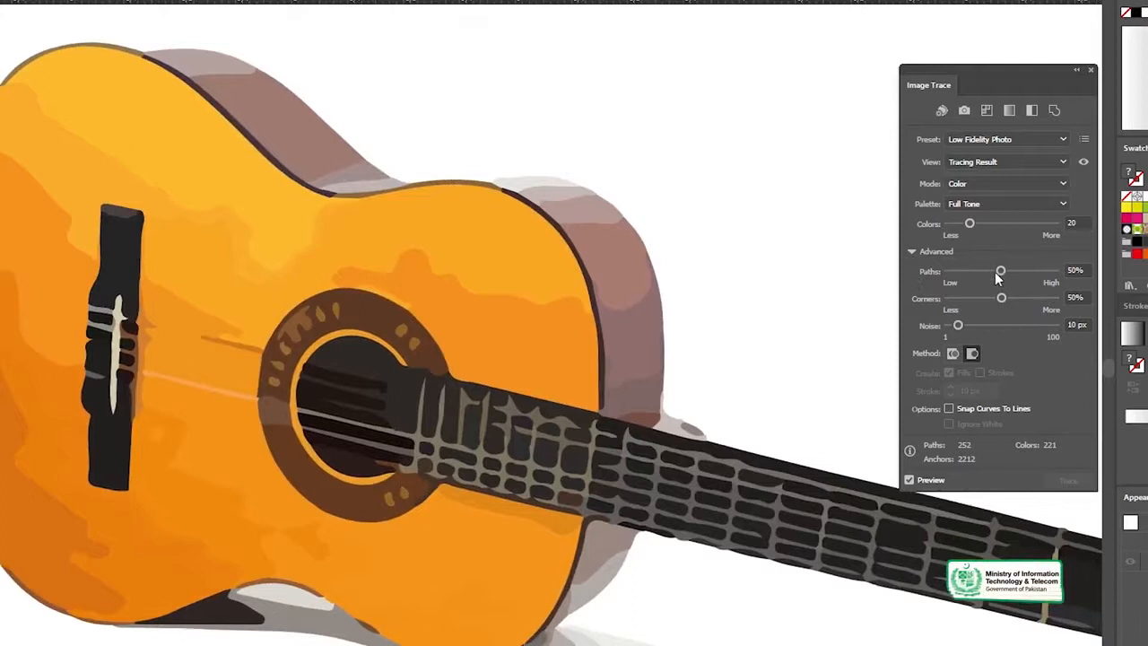
Set the guitar tracing's Paths to 74%, Corners to 22% and Noise to 100 px, and inspect the body and neck
left_click_drag(1026, 272, 1028, 271)
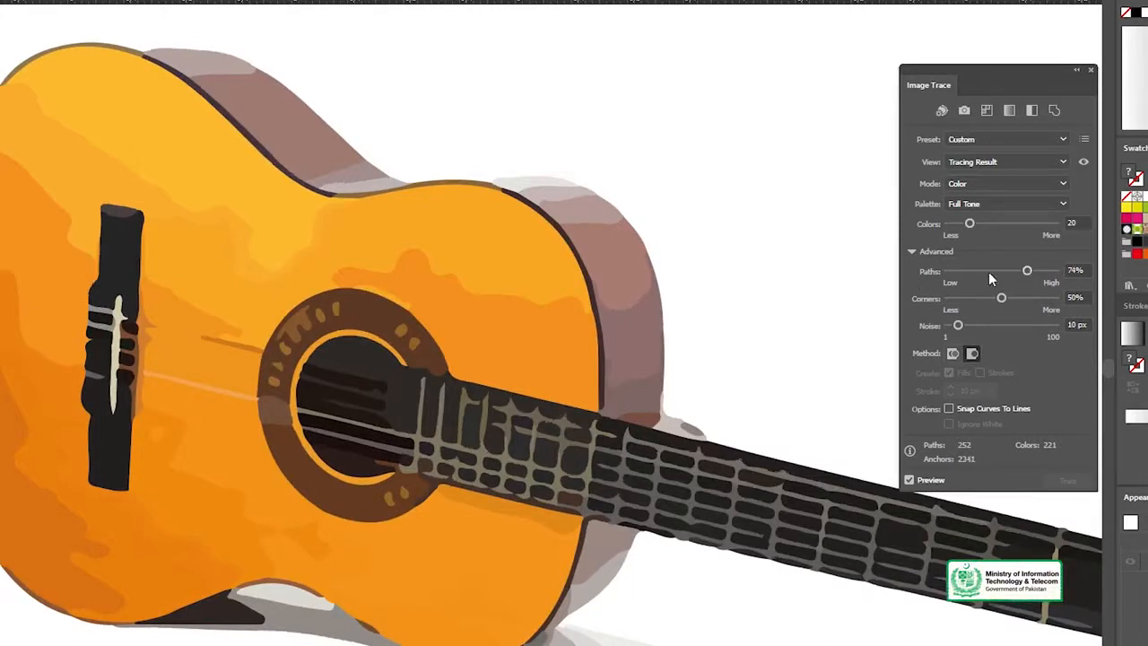
left_click_drag(1001, 299, 1055, 330)
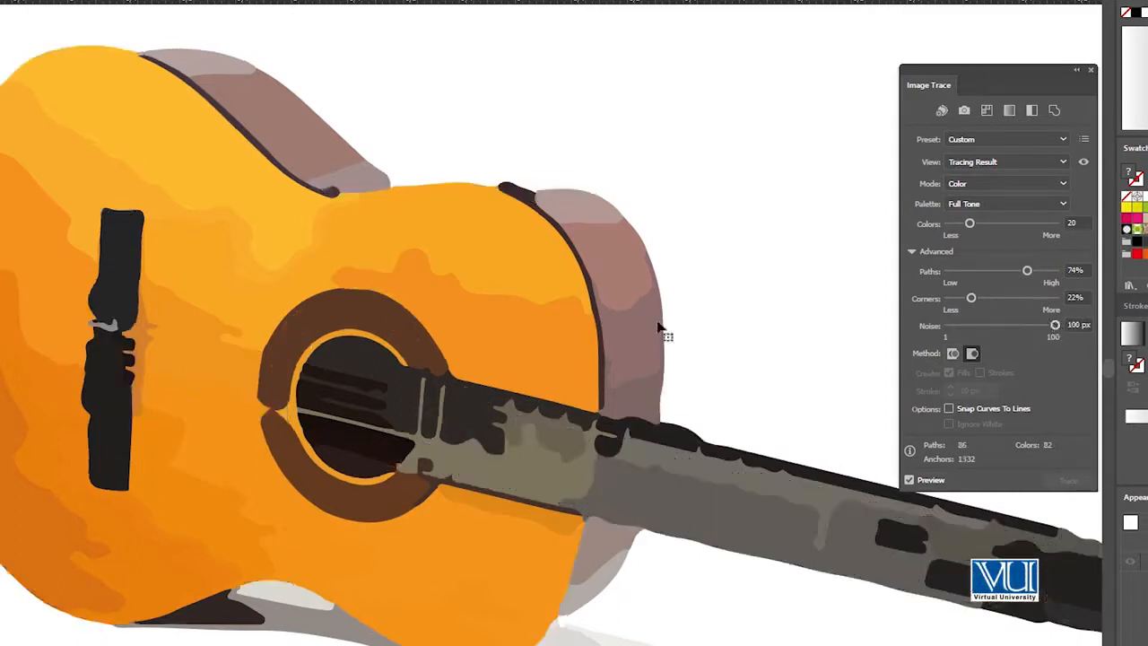
key("space")
left_click_drag(716, 327, 622, 326)
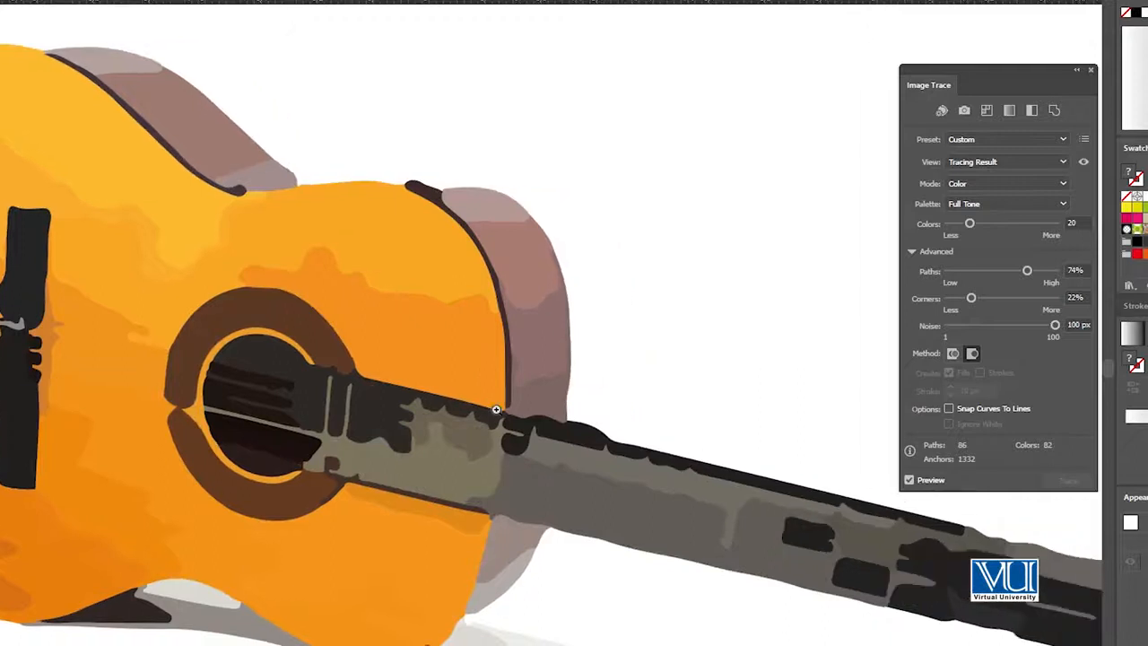
scroll(496, 409, "down", 3)
scroll(559, 335, "up", 2)
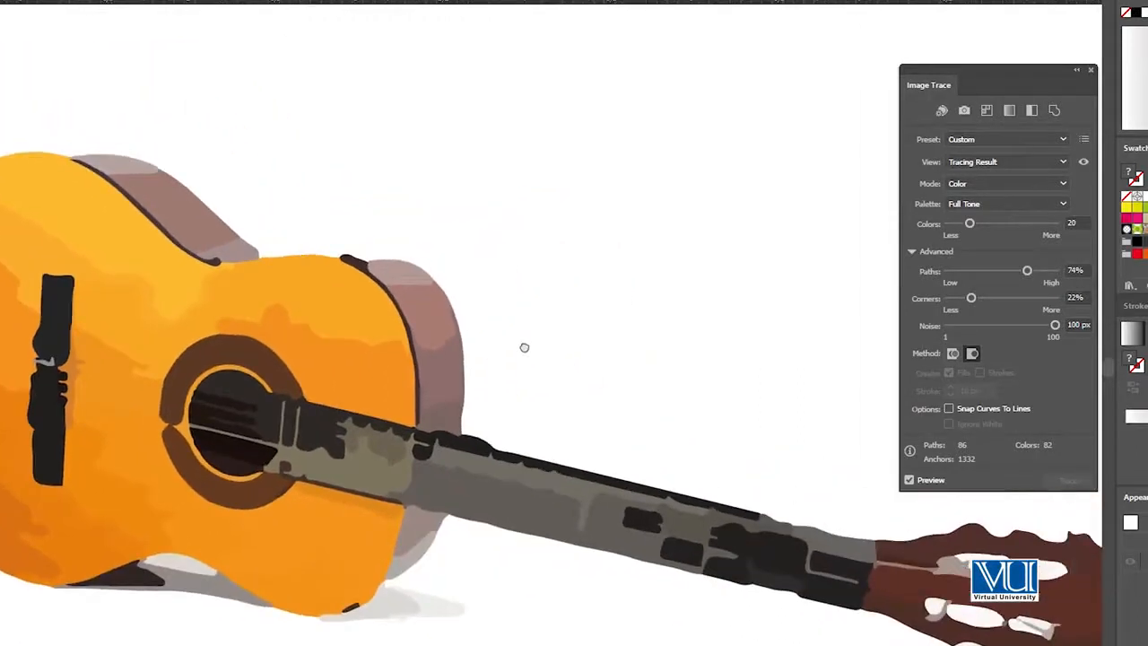
Set the guitar tracing's Noise to 1 px and expand the tracing into editable vector paths
left_click_drag(1048, 330, 948, 328)
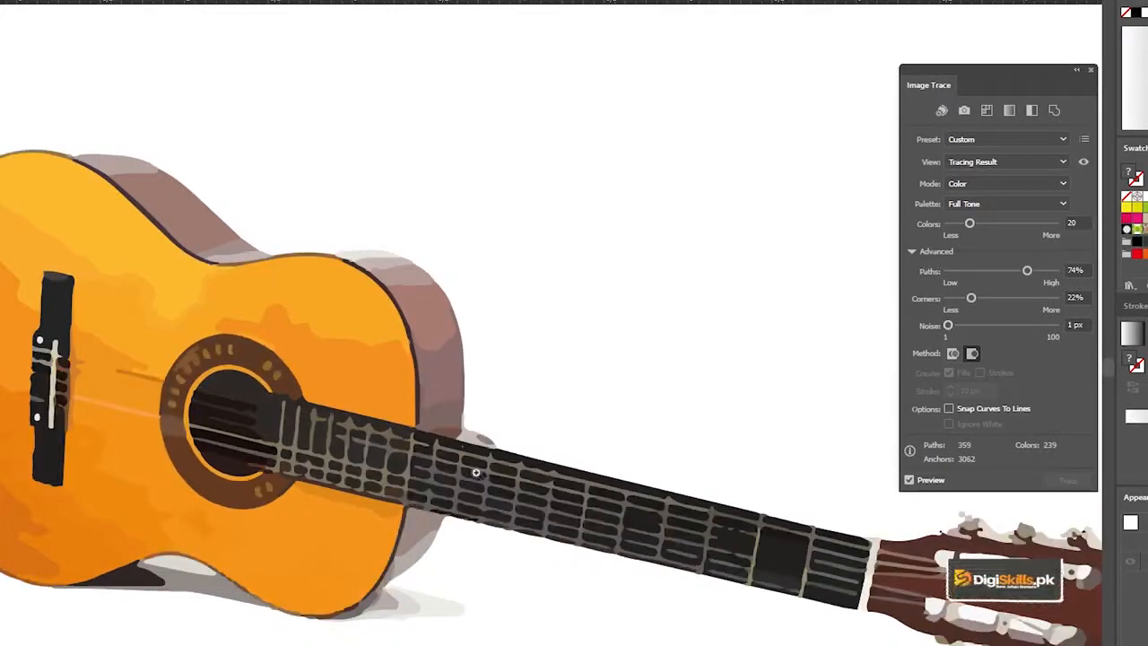
left_click(453, 436, "ctrl+alt")
left_click_drag(512, 262, 478, 305)
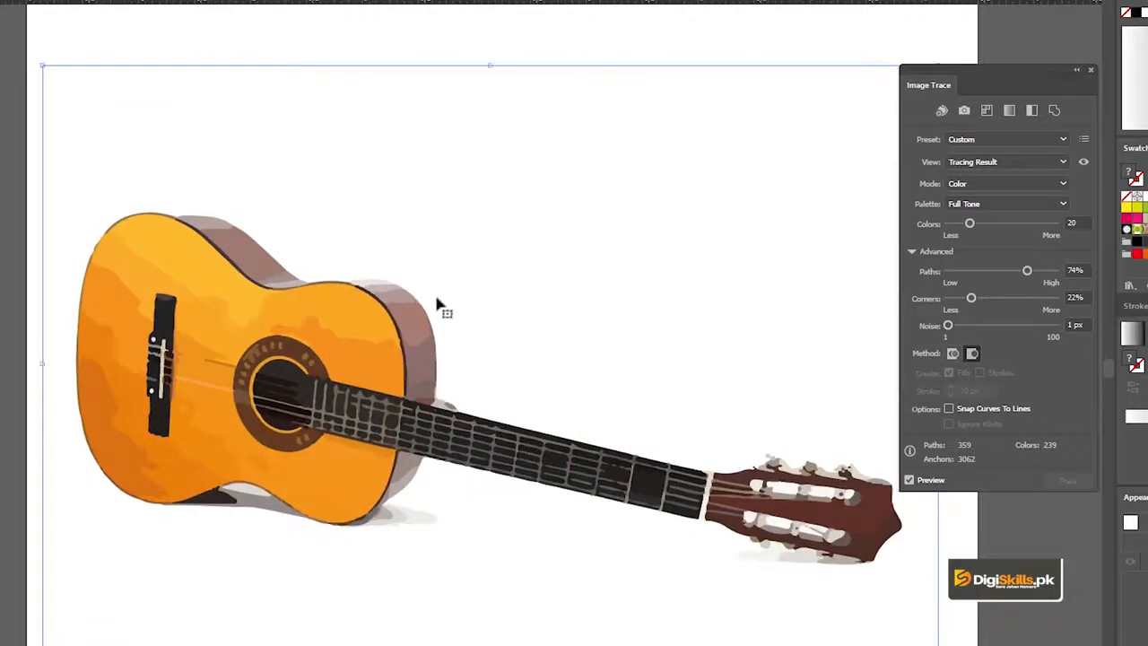
left_click(325, 1)
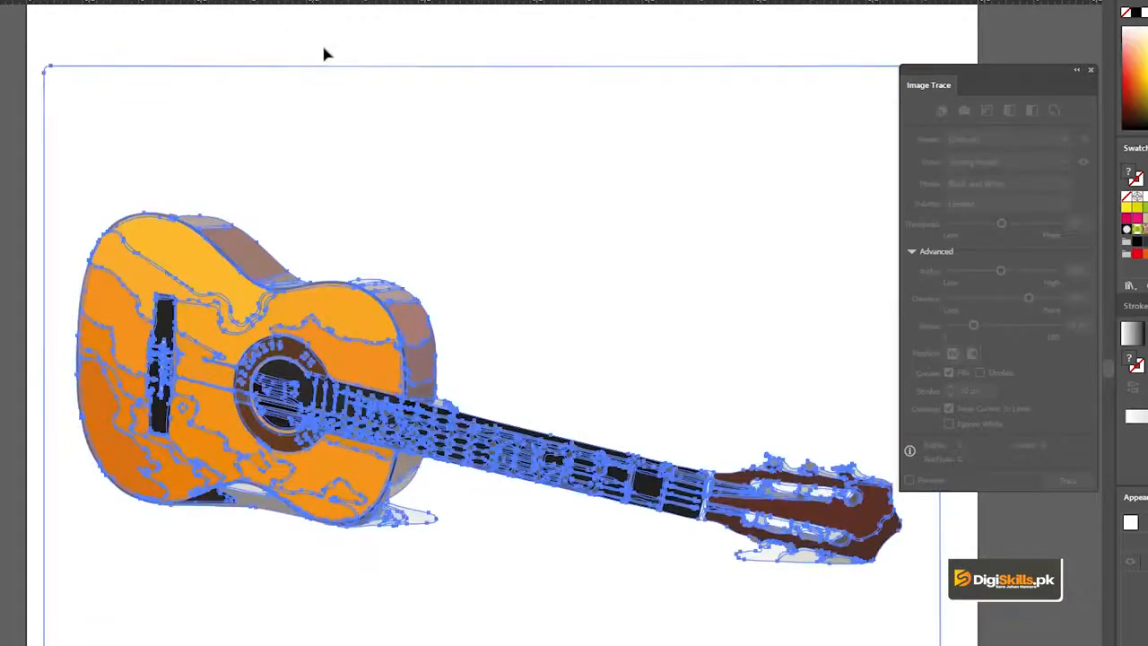
Move individual shapes of the guitar's shaded side away from the body to show they are separate, and undo the moves
left_click(318, 36)
left_click(288, 283)
left_click_drag(240, 257, 356, 173)
left_click_drag(196, 223, 260, 147)
left_click_drag(287, 279, 311, 219)
key("ctrl+z")
key("ctrl+z")
key("ctrl+z")
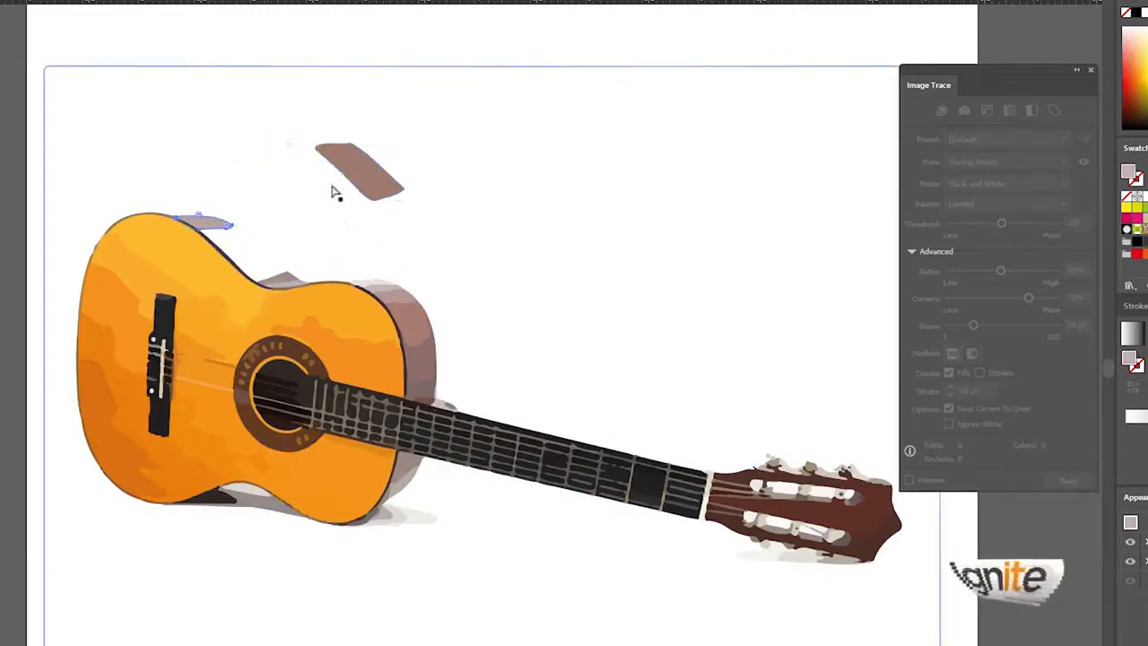
Clear the selection on the expanded guitar artwork and view the whole illustration
key("ctrl+a")
key("v")
left_click(389, 35)
left_click(393, 350)
key("ctrl+minus")
left_click(403, 140)
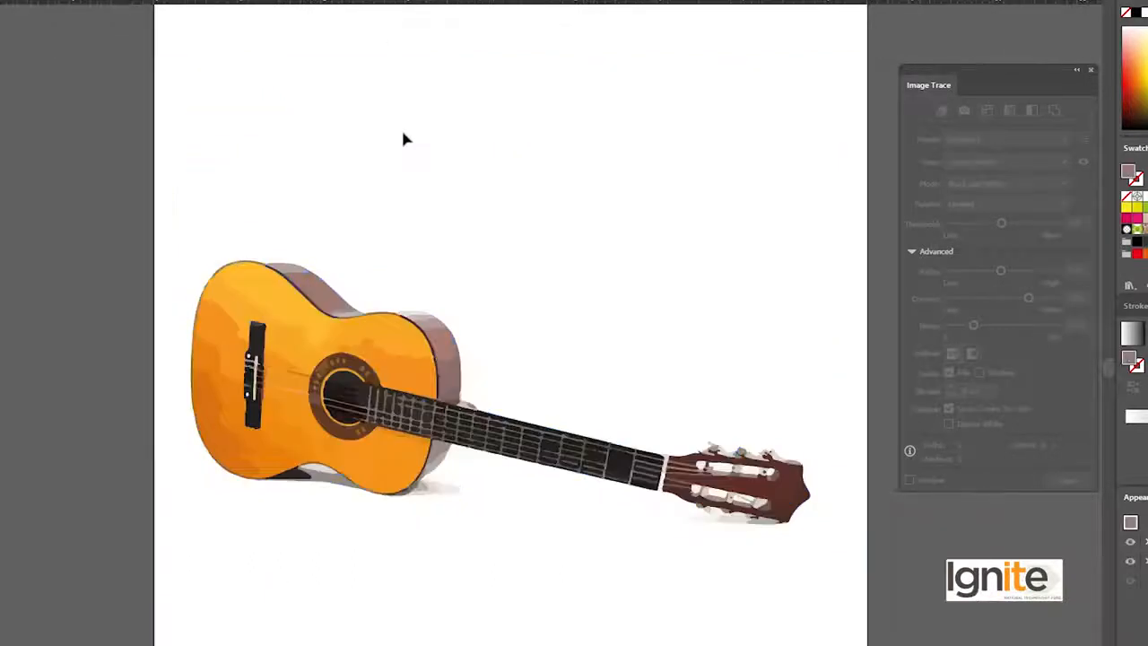